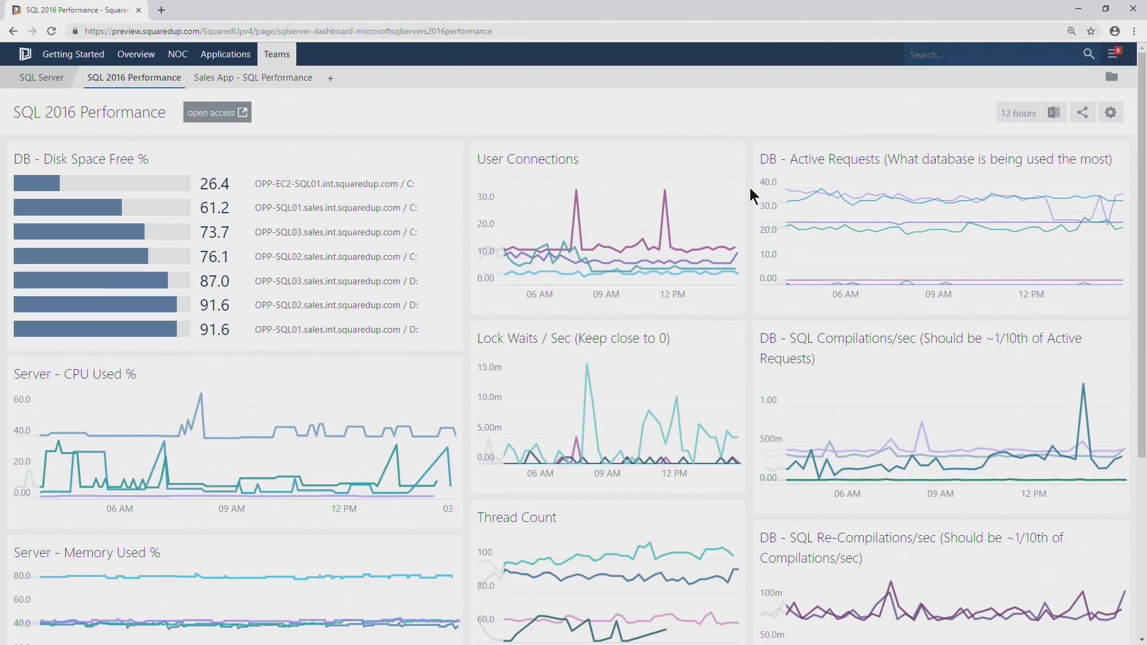
Search for "sql02" and open the OPP-SQL02.sales.int.squaredup.com Windows 2016 server object from the SCOM results
{"action": "scroll", "coordinate": [750, 188], "scroll_direction": "down", "scroll_amount": 1}
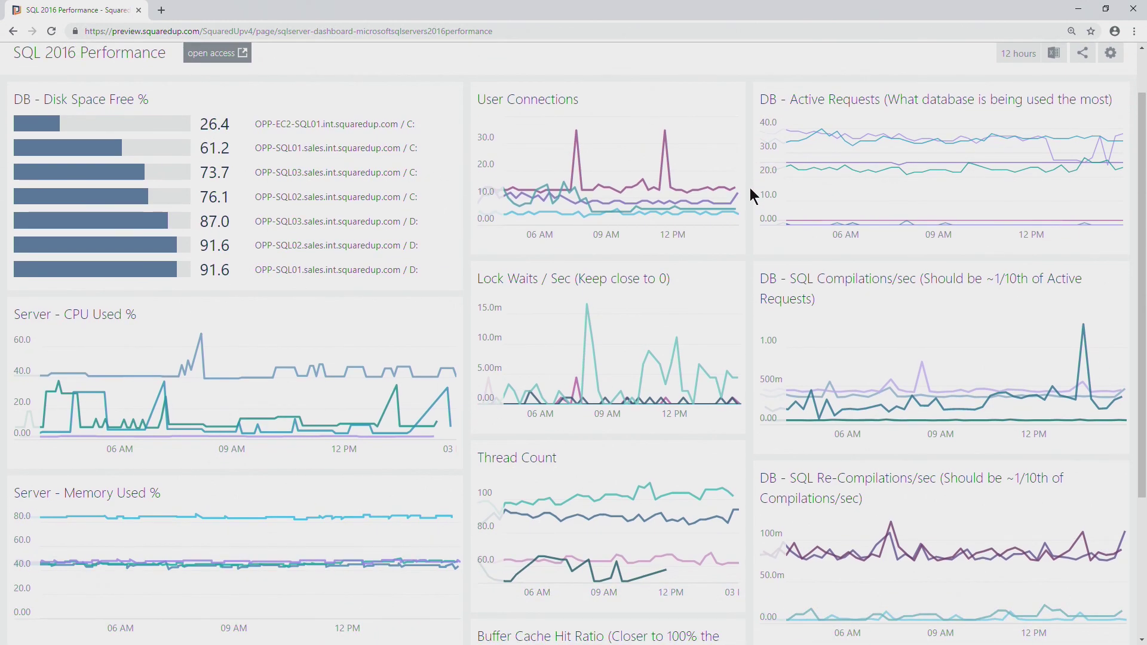
{"action": "scroll", "coordinate": [750, 188], "scroll_direction": "up", "scroll_amount": 1}
{"action": "left_click", "coordinate": [941, 55]}
{"action": "type", "text": "sql02"}
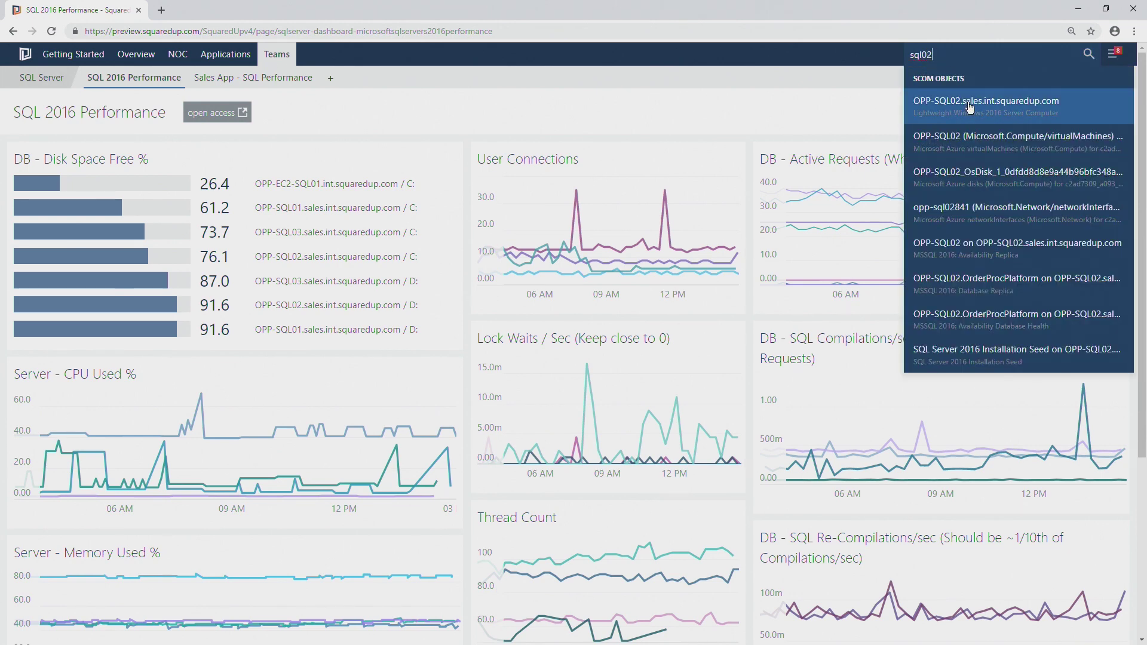
{"action": "left_click", "coordinate": [998, 116]}
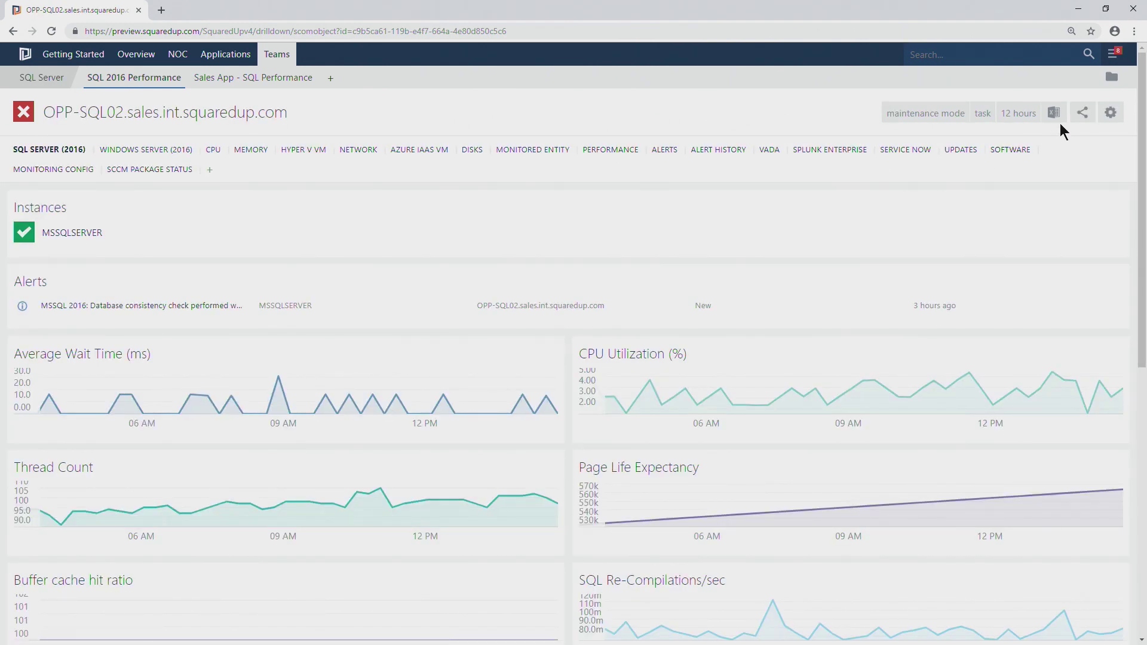
Inspect the target group and class in the server's SQL Server (2016) perspective settings, and leave editing without changes
{"action": "left_click", "coordinate": [1109, 113]}
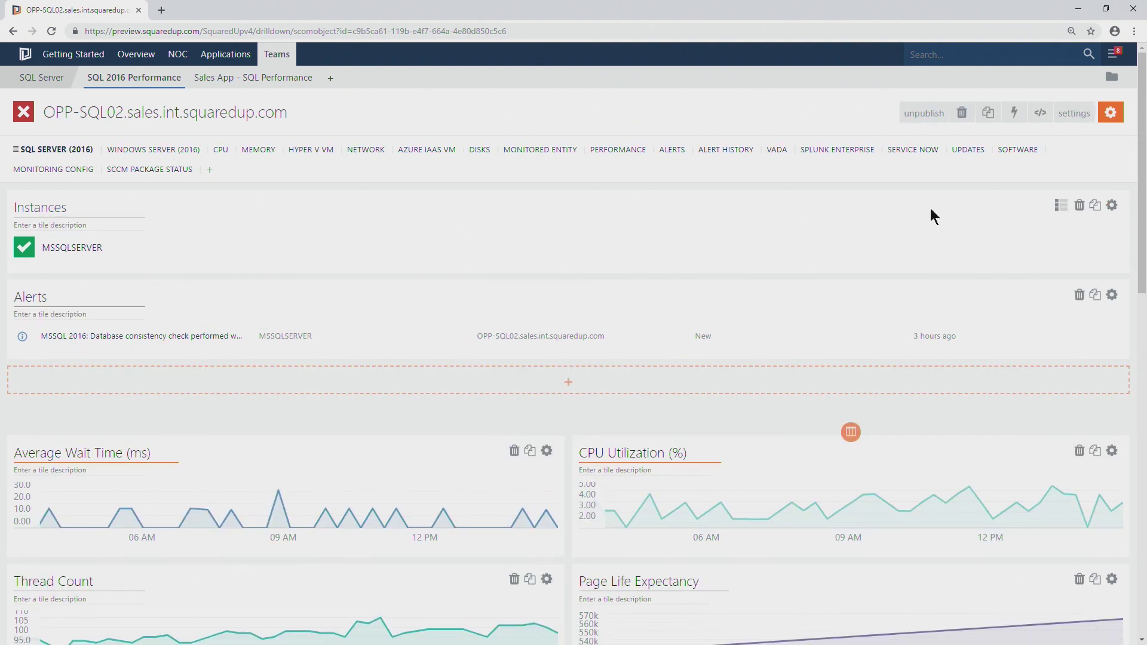
{"action": "left_click", "coordinate": [1075, 115]}
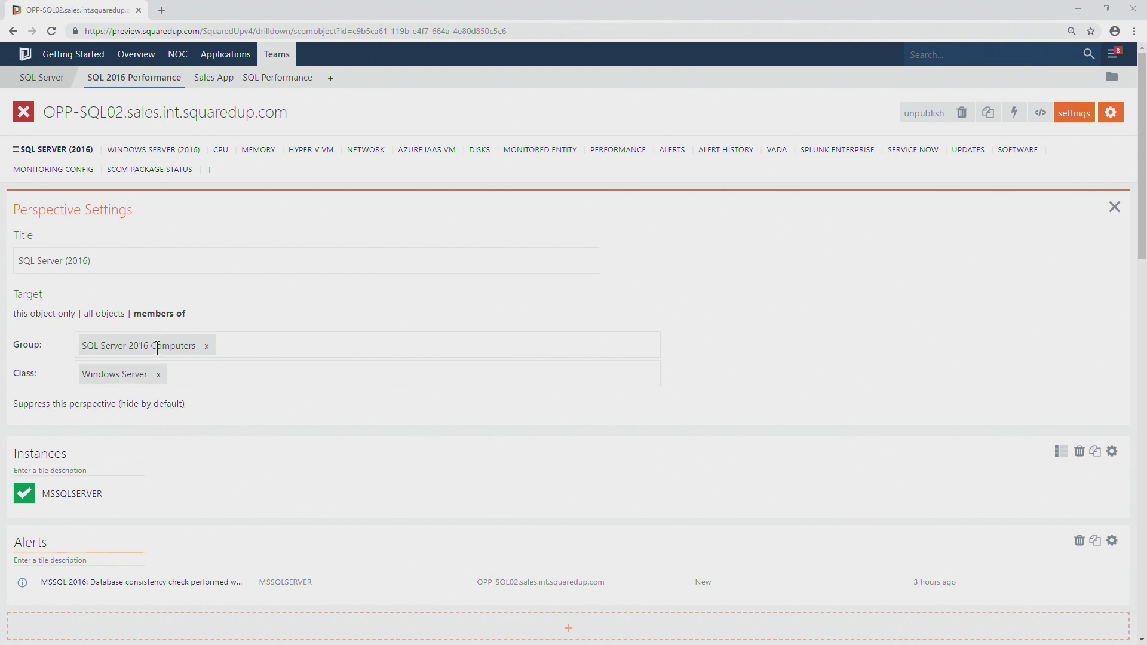
{"action": "left_click_drag", "start_coordinate": [148, 350], "coordinate": [102, 350]}
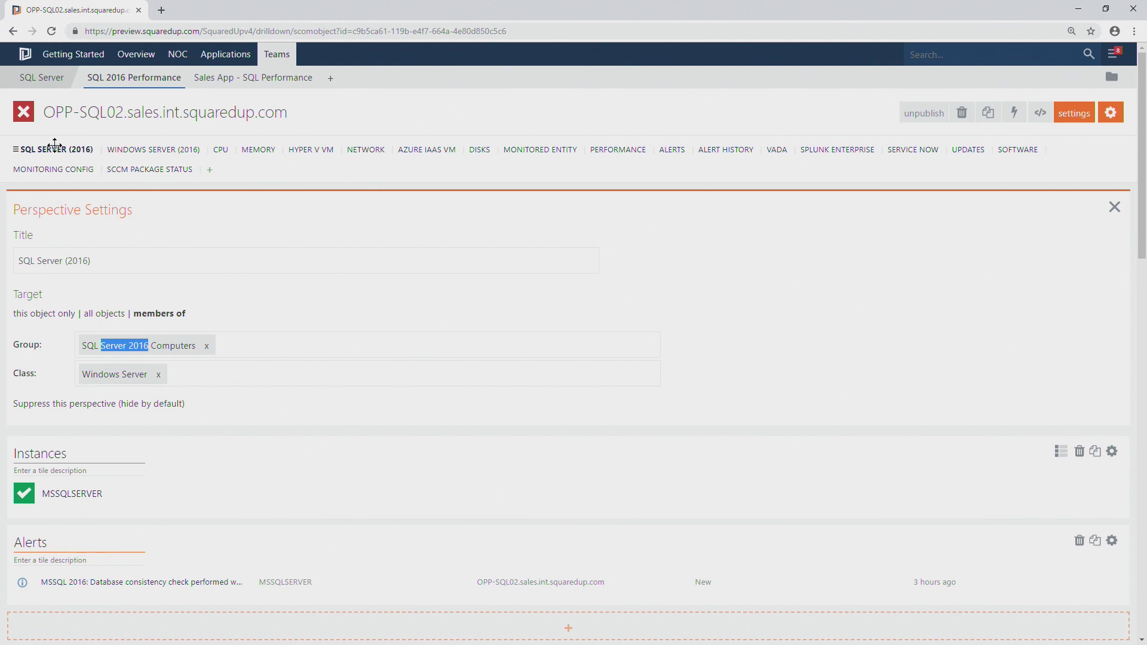
{"action": "left_click", "coordinate": [1115, 207]}
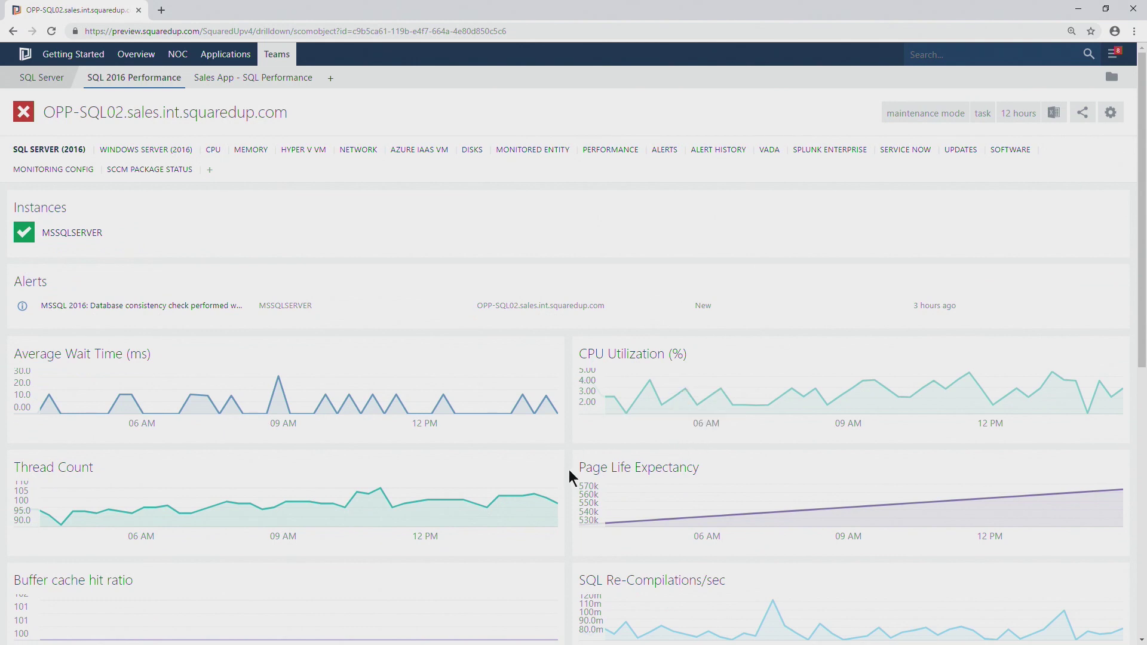
Review the server's SQL Server (2016) perspective, and open its MSSQLSERVER instance to view the databases, alerts and performance charts
{"action": "scroll", "coordinate": [568, 469], "scroll_direction": "down", "scroll_amount": 1}
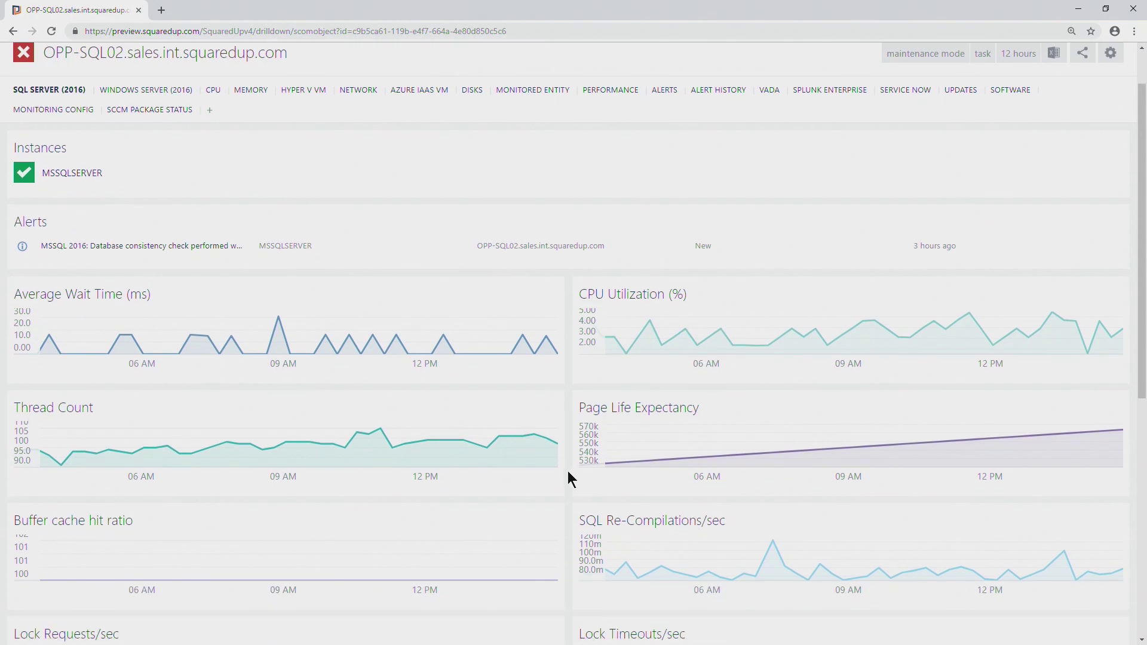
{"action": "scroll", "coordinate": [568, 472], "scroll_direction": "down", "scroll_amount": 1}
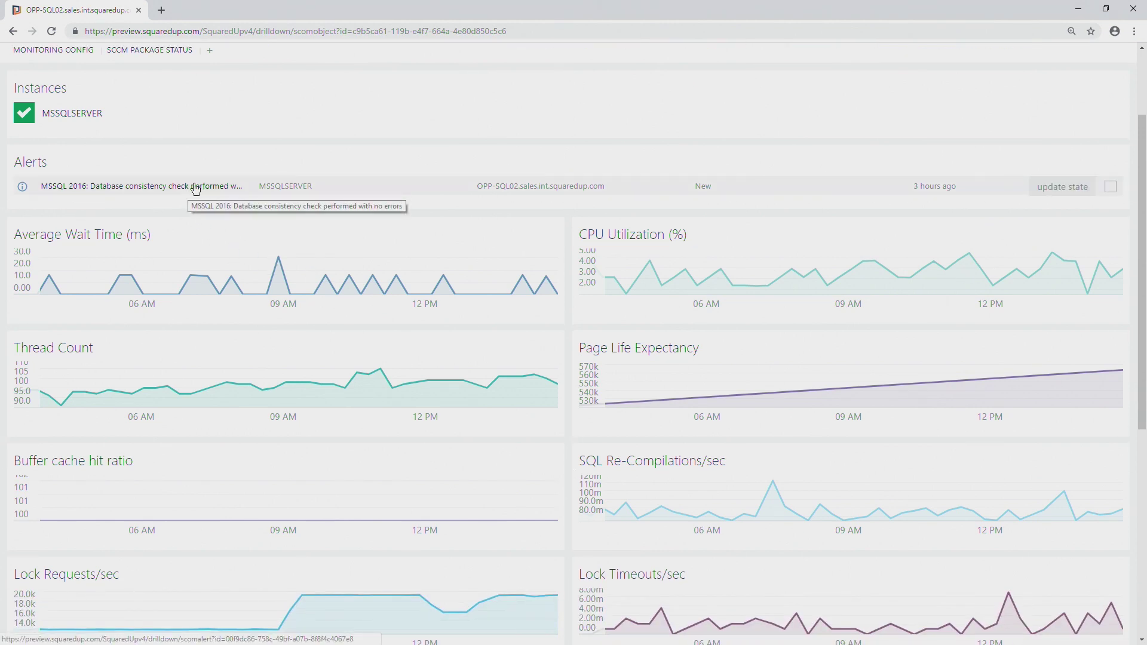
{"action": "scroll", "coordinate": [110, 201], "scroll_direction": "up", "scroll_amount": 1}
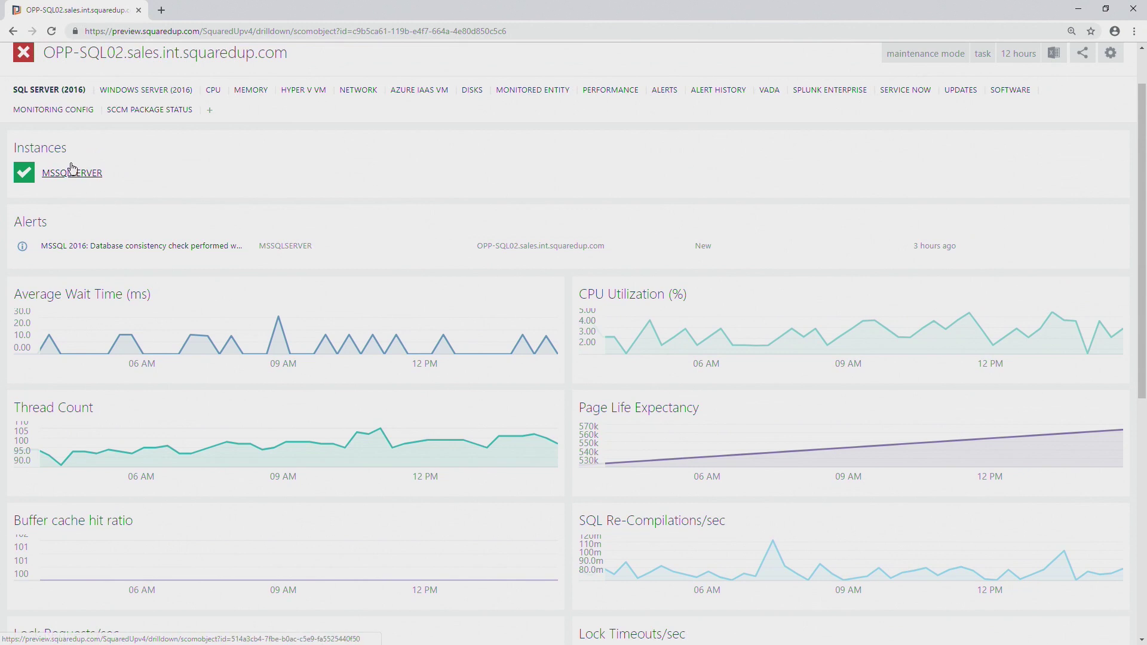
{"action": "scroll", "coordinate": [85, 194], "scroll_direction": "up", "scroll_amount": 1}
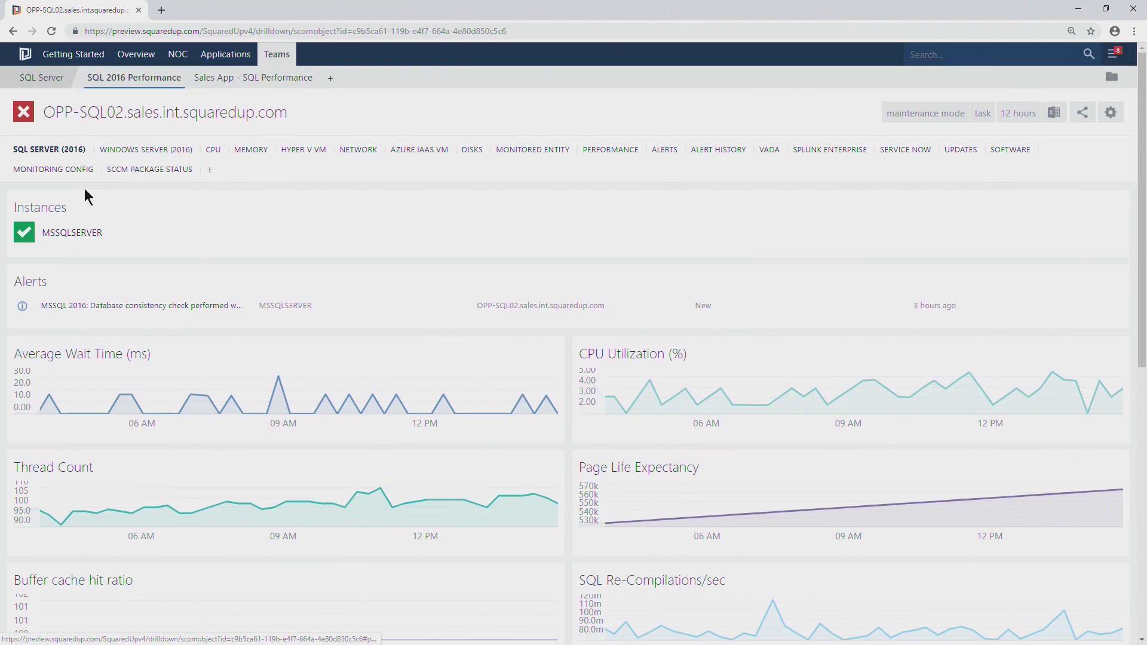
{"action": "left_click", "coordinate": [67, 233]}
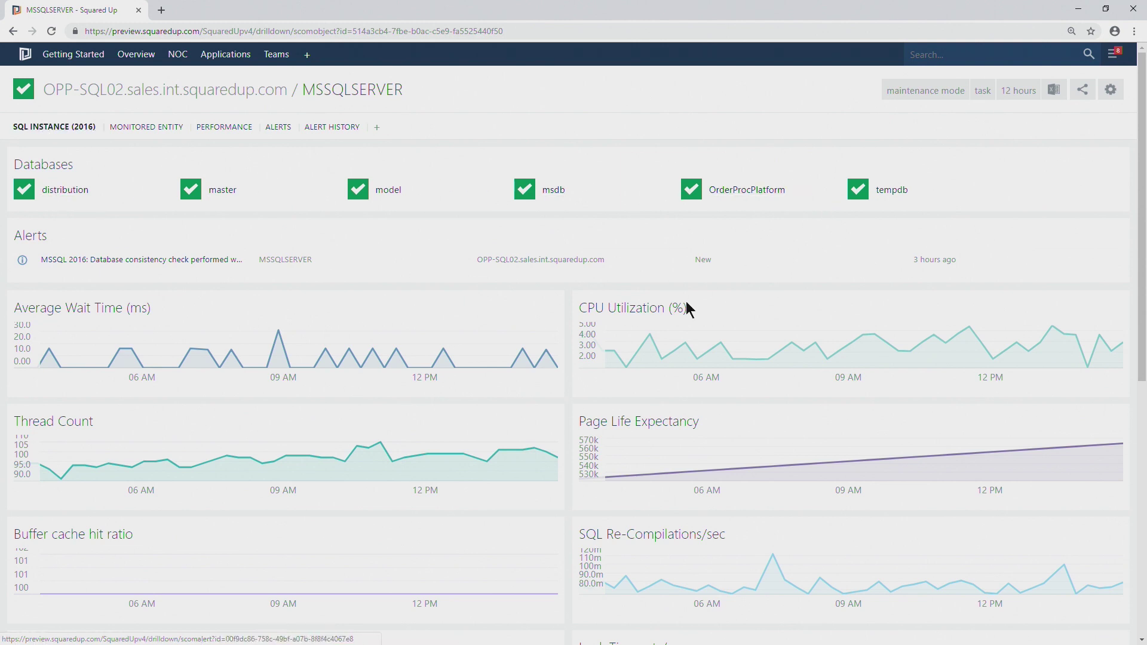
{"action": "scroll", "coordinate": [547, 379], "scroll_direction": "down", "scroll_amount": 3}
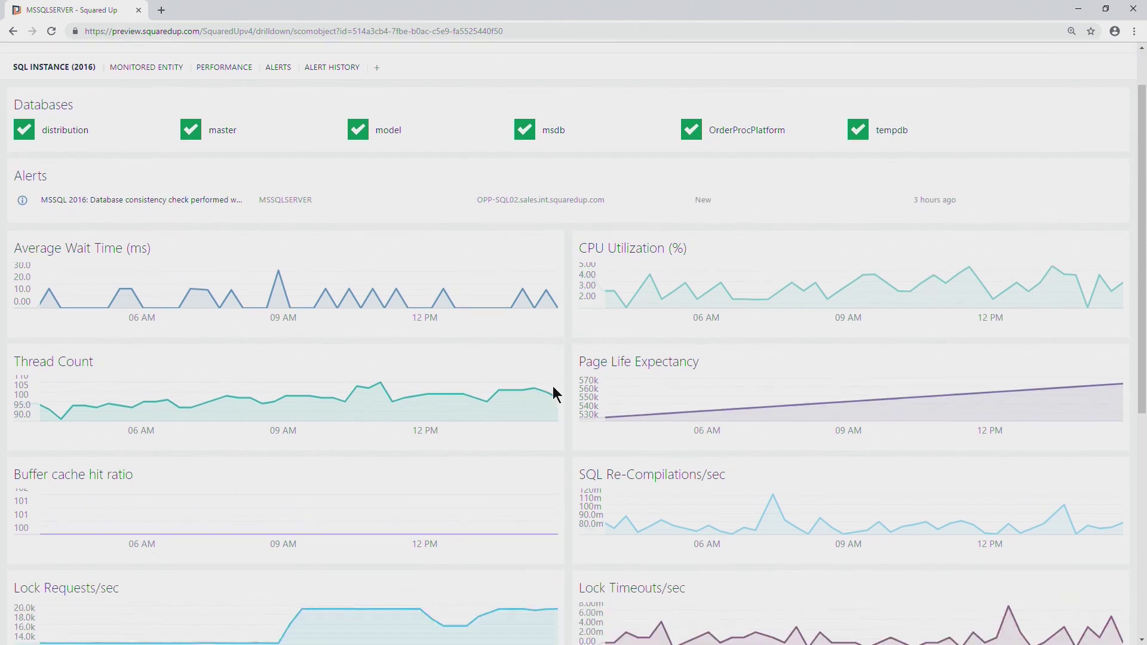
{"action": "scroll", "coordinate": [553, 387], "scroll_direction": "up", "scroll_amount": 3}
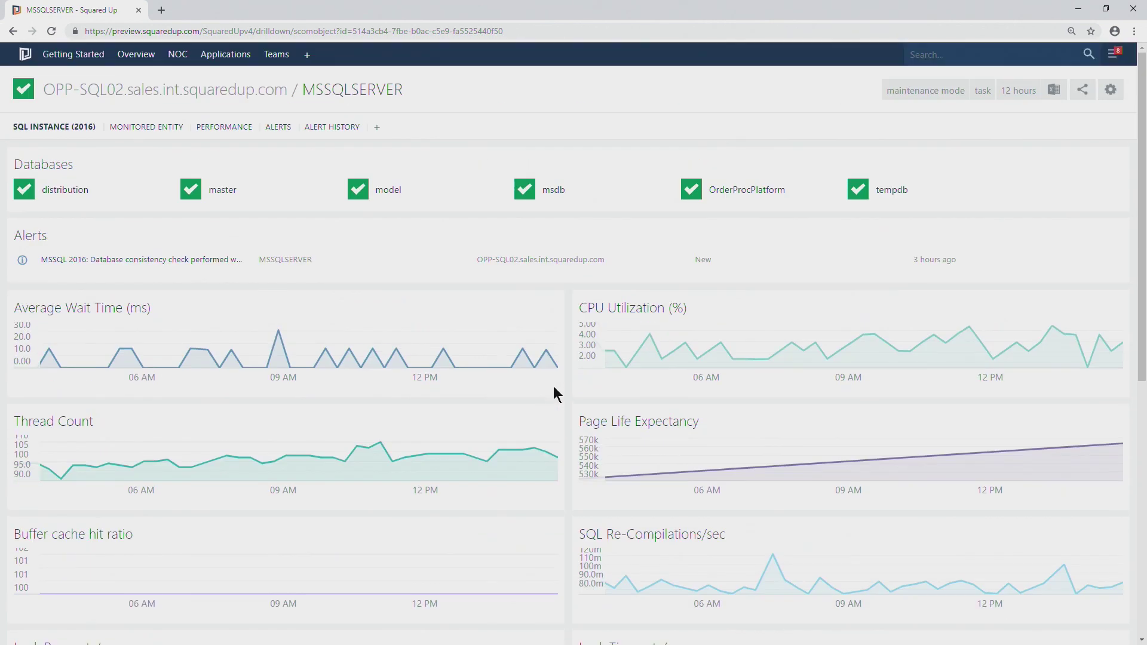
Examine the MSSQLSERVER instance's monitored entity details, including its SQL Server classes, edition and service account
{"action": "left_click", "coordinate": [146, 126]}
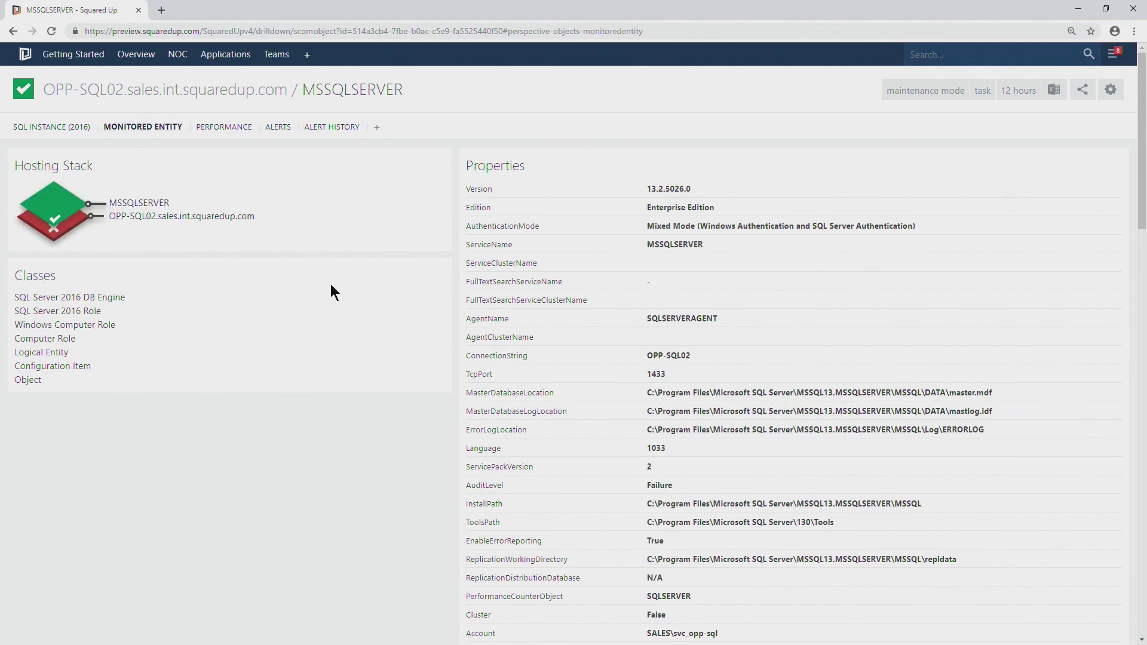
{"action": "left_click_drag", "start_coordinate": [149, 294], "coordinate": [13, 302]}
{"action": "left_click", "coordinate": [184, 297]}
{"action": "left_click_drag", "start_coordinate": [713, 207], "coordinate": [647, 216]}
{"action": "left_click", "coordinate": [676, 247]}
{"action": "scroll", "coordinate": [676, 492], "scroll_direction": "down", "scroll_amount": 2}
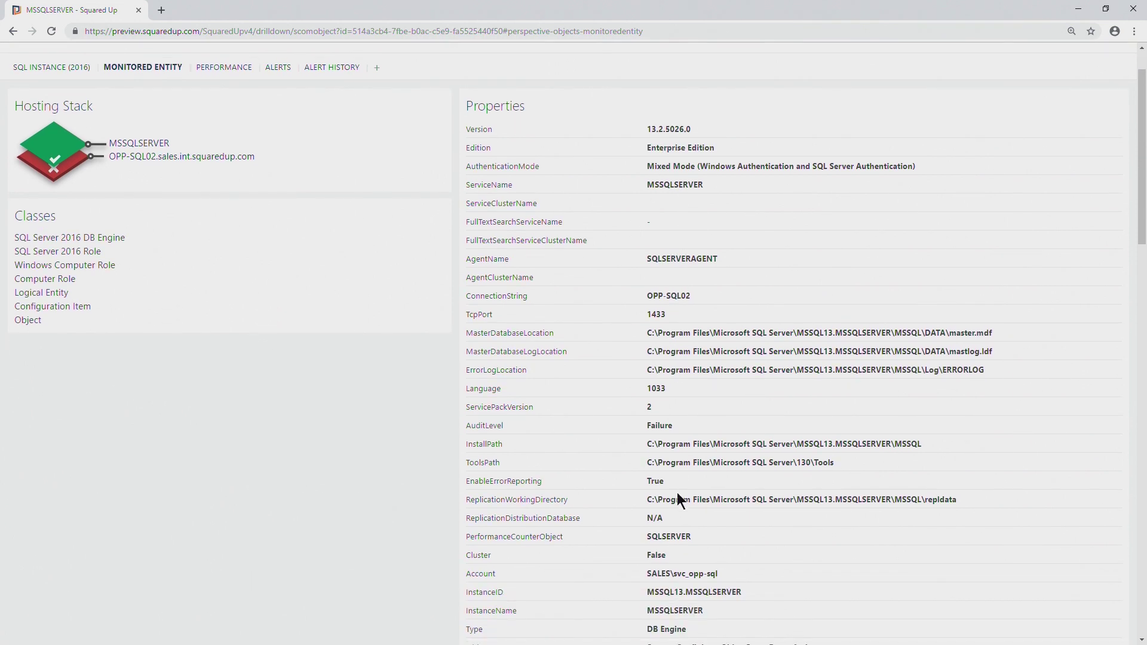
{"action": "left_click_drag", "start_coordinate": [696, 511], "coordinate": [644, 518]}
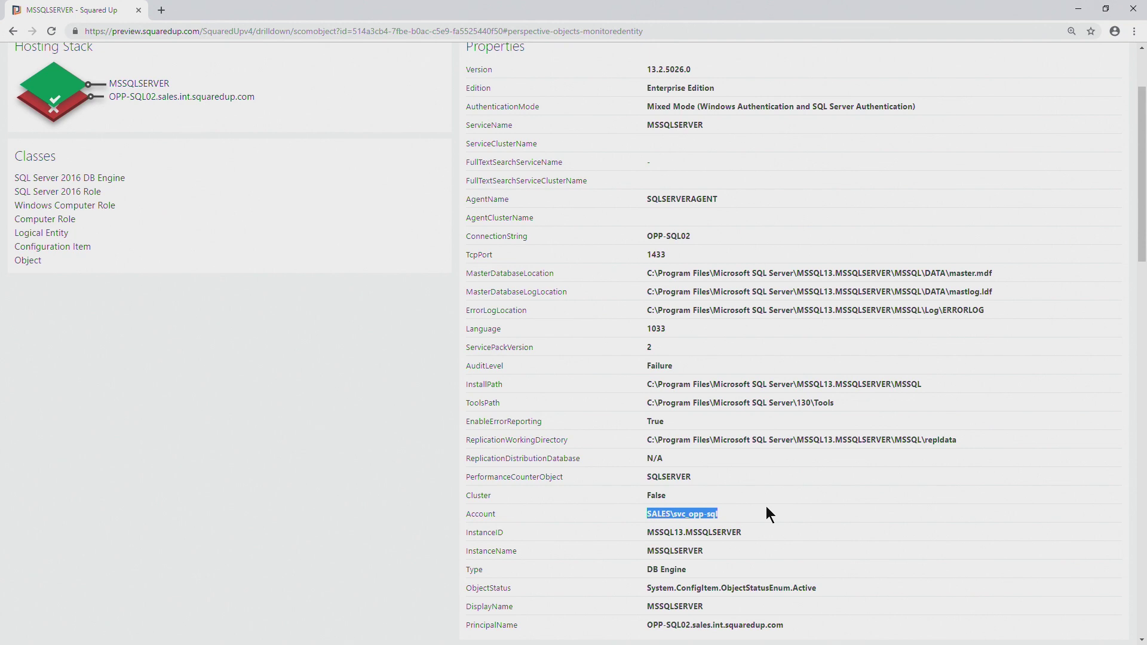
{"action": "scroll", "coordinate": [743, 510], "scroll_direction": "down", "scroll_amount": 1}
{"action": "scroll", "coordinate": [743, 510], "scroll_direction": "up", "scroll_amount": 1}
{"action": "scroll", "coordinate": [841, 293], "scroll_direction": "up", "scroll_amount": 1}
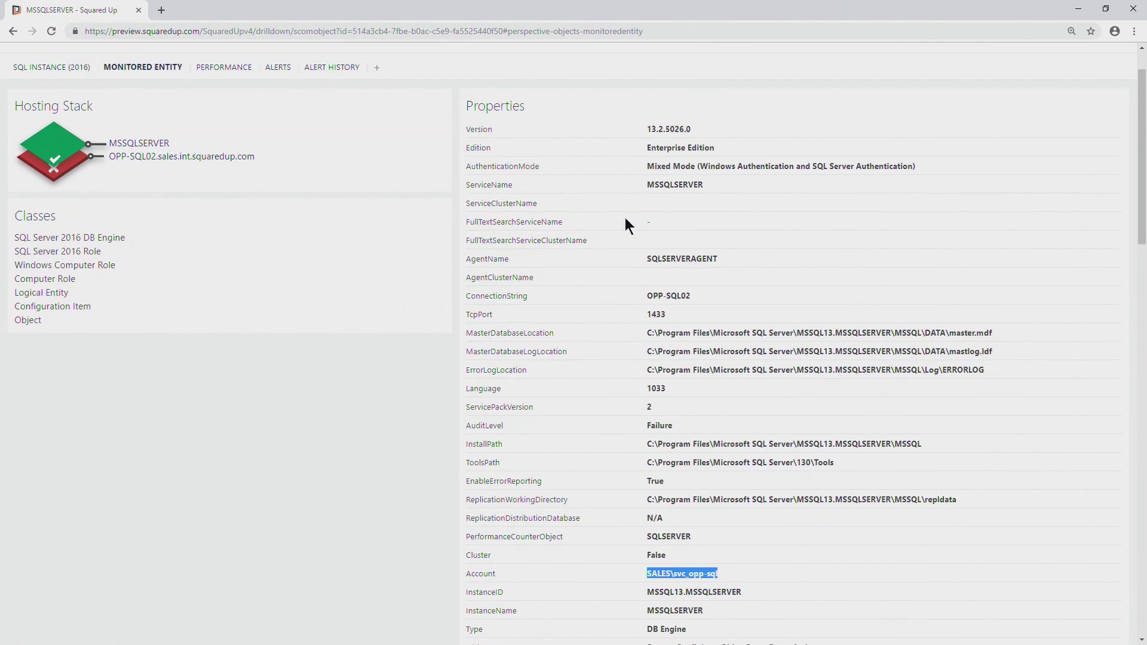
{"action": "scroll", "coordinate": [625, 217], "scroll_direction": "up", "scroll_amount": 1}
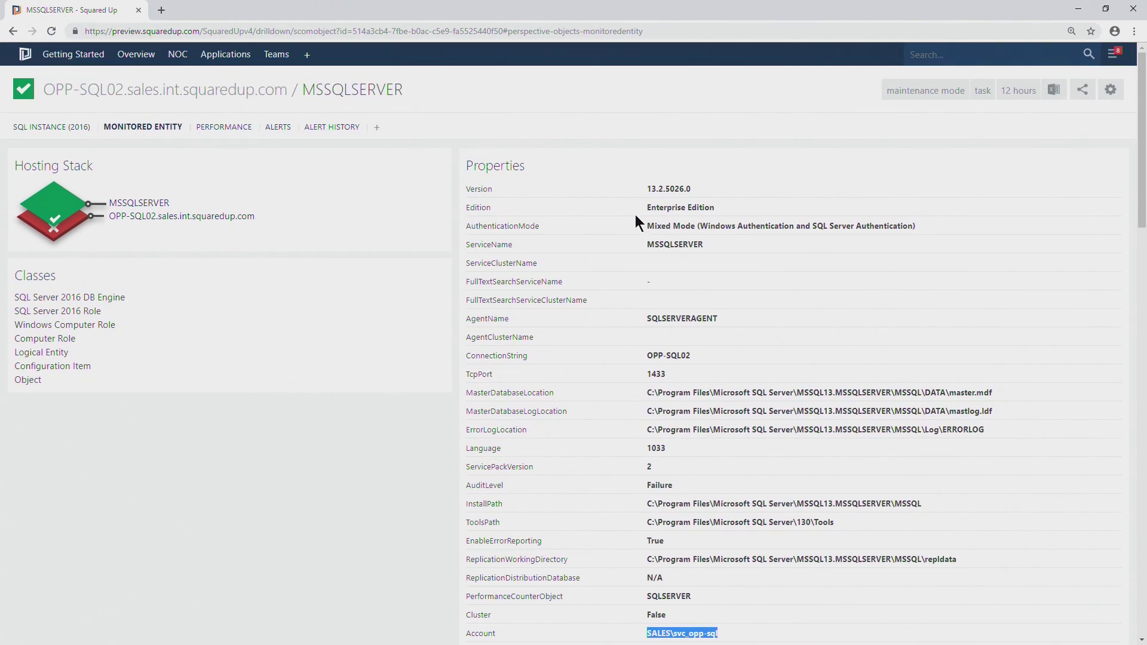
Open the OrderProcPlatform database from the SQL Instance (2016) perspective and review its files, free space, sibling databases and activity charts
{"action": "left_click", "coordinate": [68, 133]}
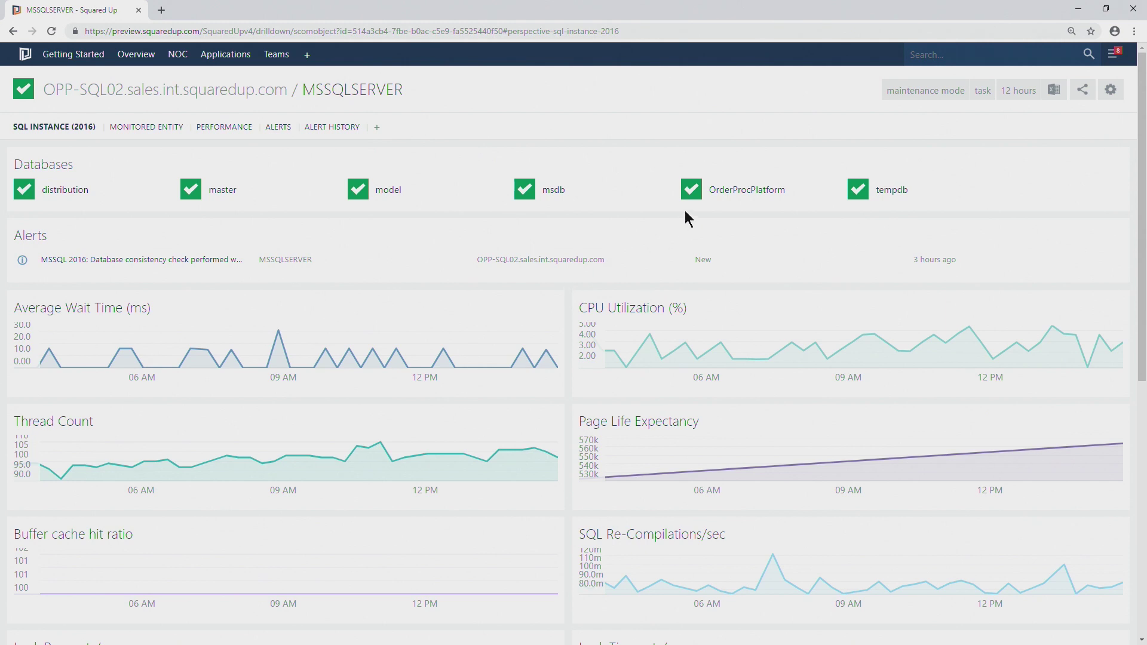
{"action": "left_click", "coordinate": [746, 190]}
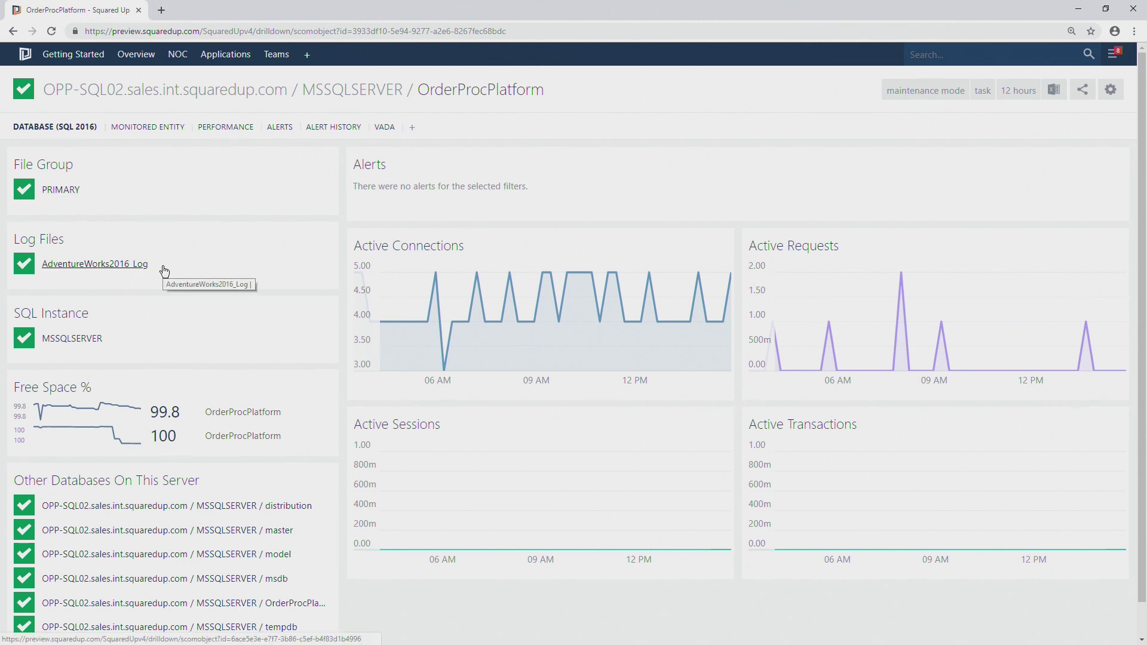
{"action": "scroll", "coordinate": [165, 275], "scroll_direction": "down", "scroll_amount": 1}
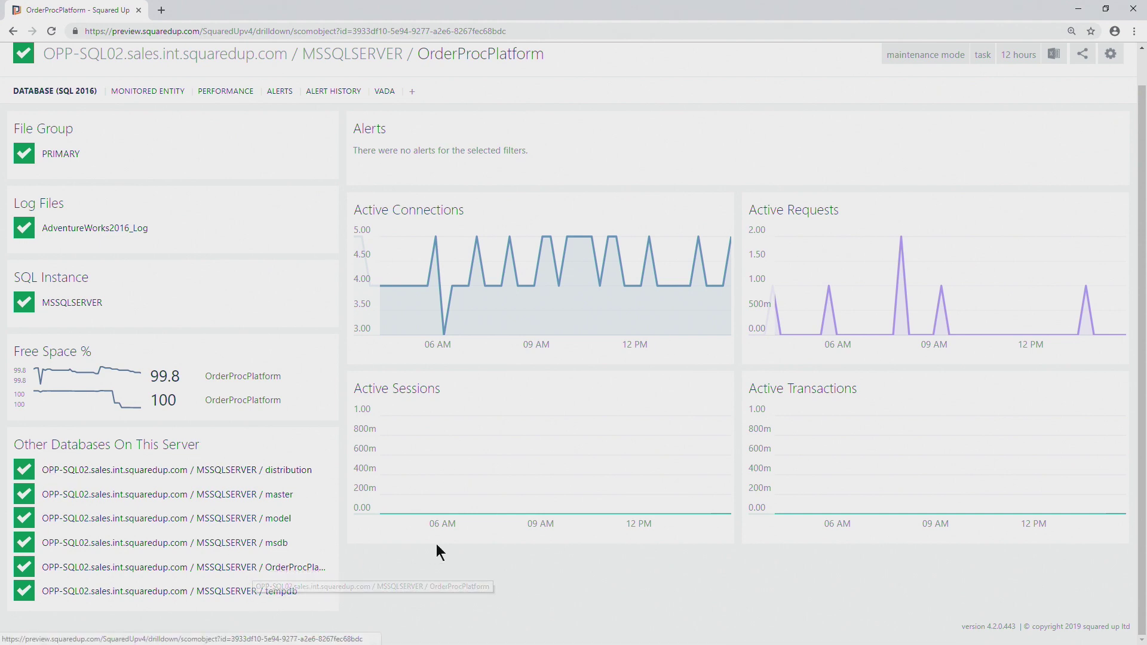
{"action": "scroll", "coordinate": [424, 547], "scroll_direction": "up", "scroll_amount": 1}
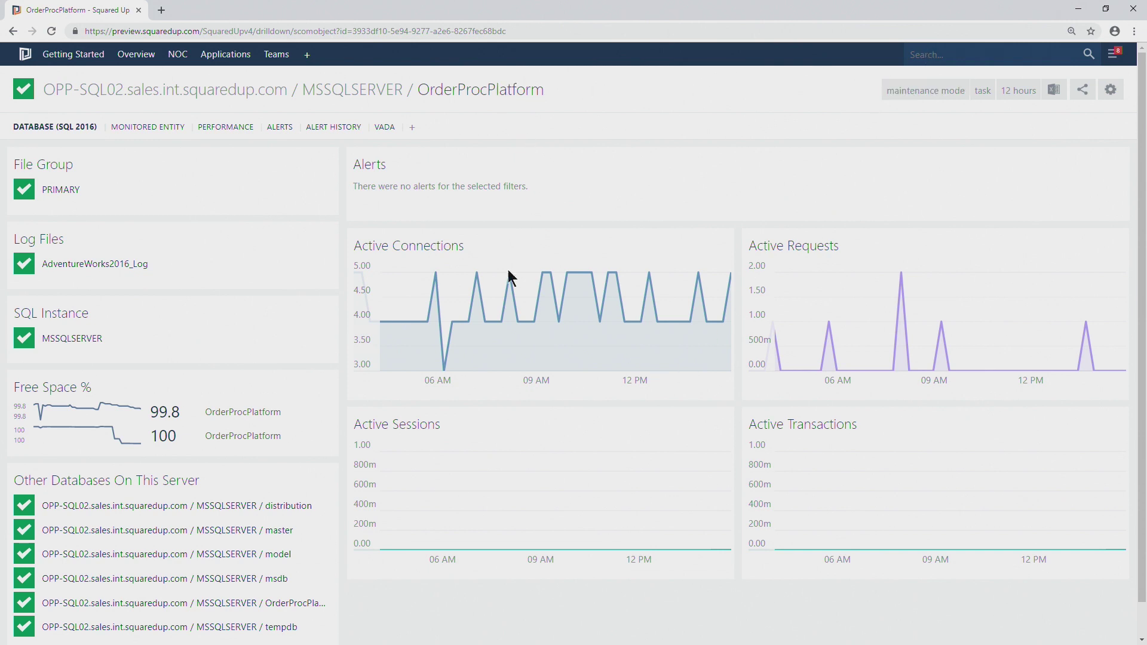
{"action": "scroll", "coordinate": [96, 287], "scroll_direction": "down", "scroll_amount": 1}
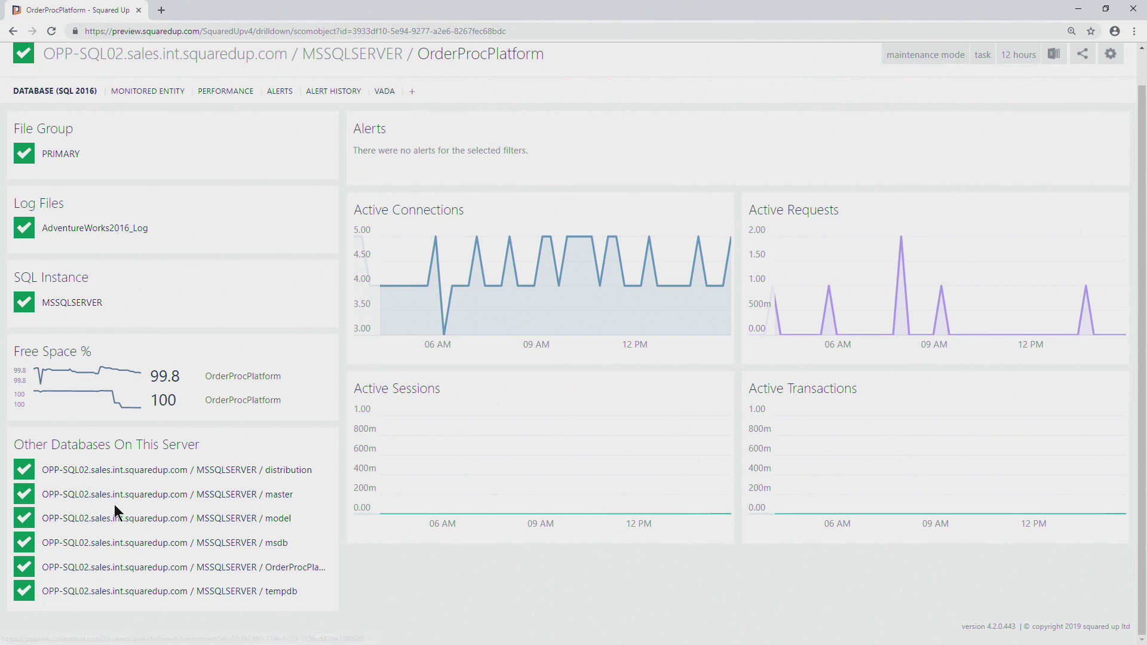
{"action": "scroll", "coordinate": [183, 484], "scroll_direction": "up", "scroll_amount": 1}
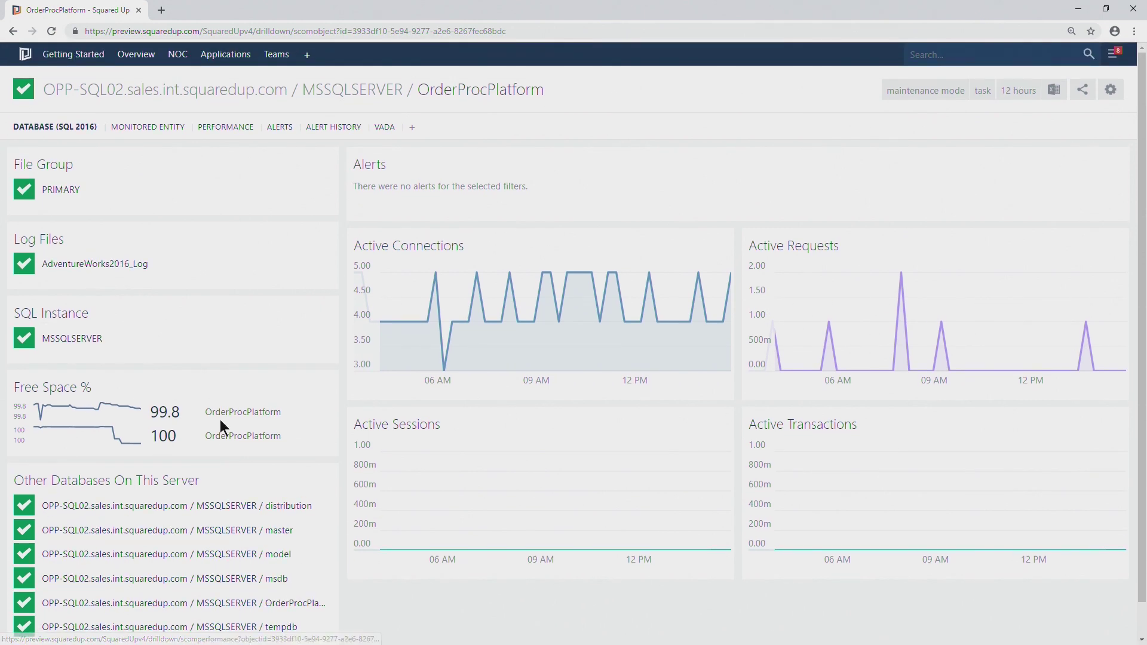
Examine the OrderProcPlatform database's monitored entity properties, monitors, rules, children and parents
{"action": "left_click", "coordinate": [150, 131]}
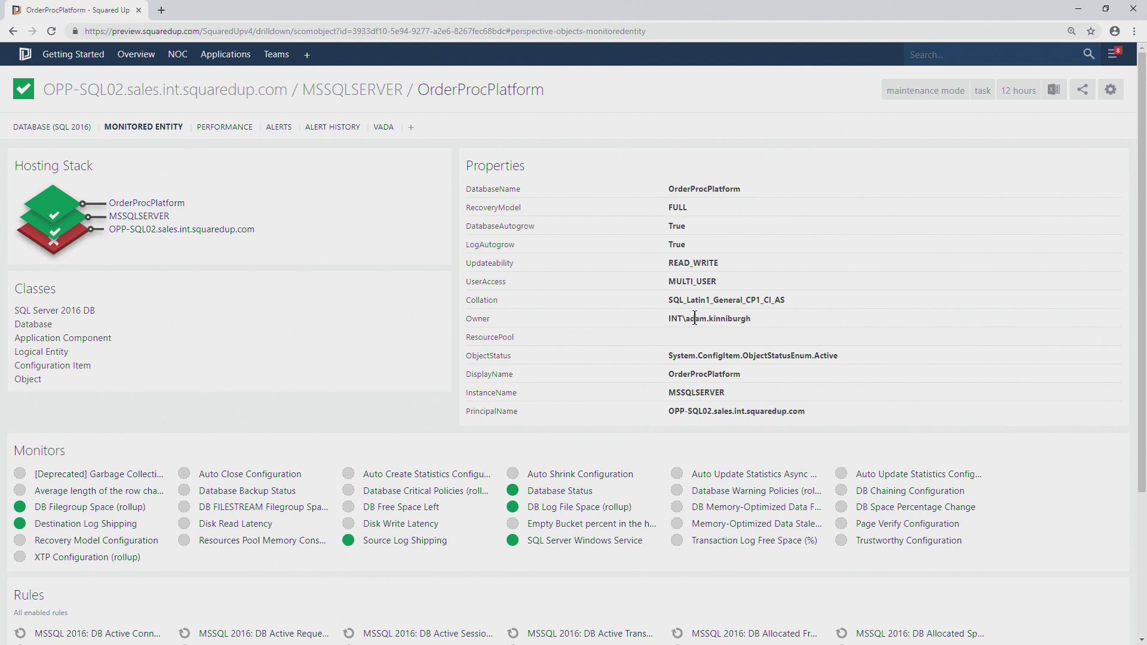
{"action": "scroll", "coordinate": [703, 339], "scroll_direction": "down", "scroll_amount": 3}
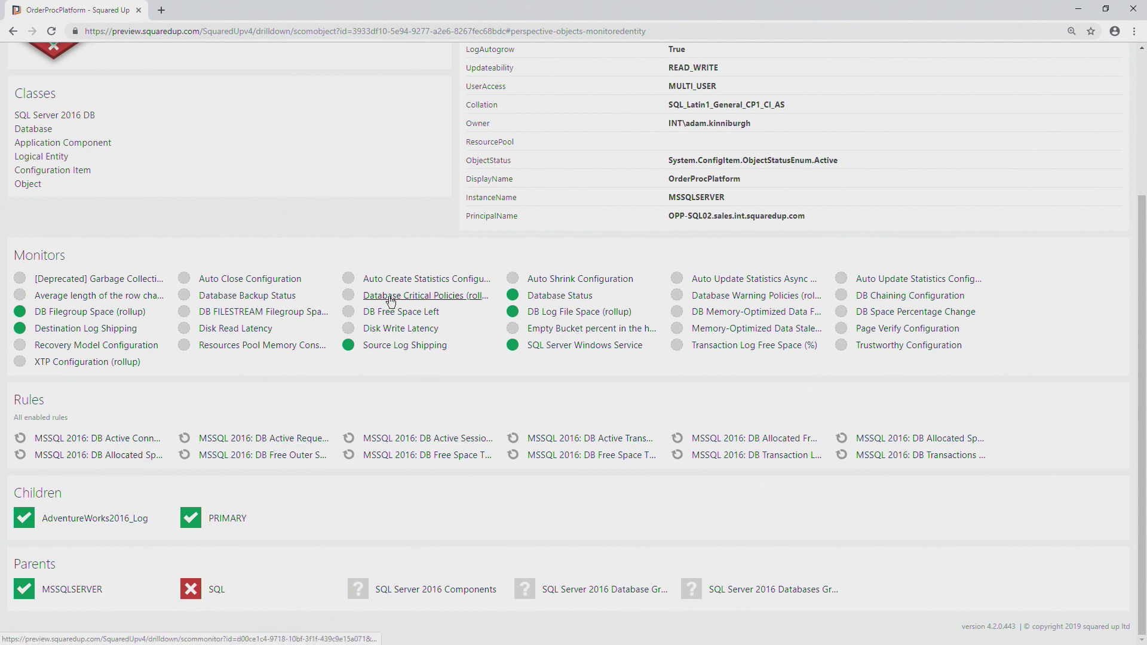
{"action": "scroll", "coordinate": [388, 299], "scroll_direction": "up", "scroll_amount": 3}
{"action": "scroll", "coordinate": [391, 302], "scroll_direction": "up", "scroll_amount": 1}
Return to the parent MSSQLSERVER instance and examine the monitors, enabled rules and children in its monitored entity perspective
{"action": "left_click", "coordinate": [382, 92]}
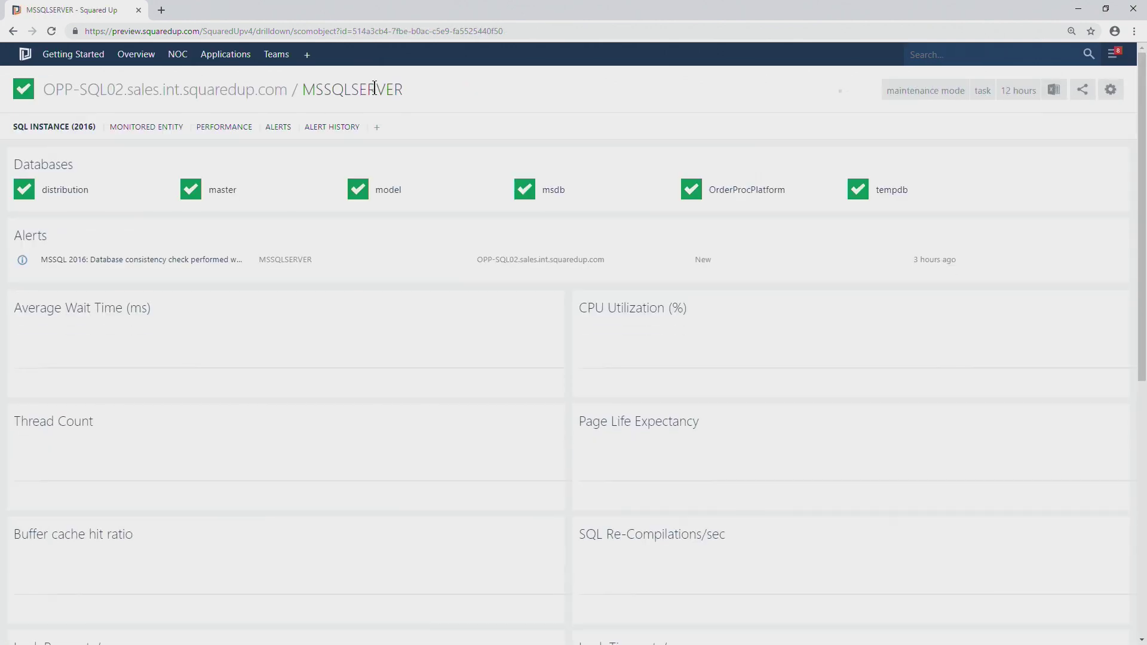
{"action": "left_click", "coordinate": [162, 128]}
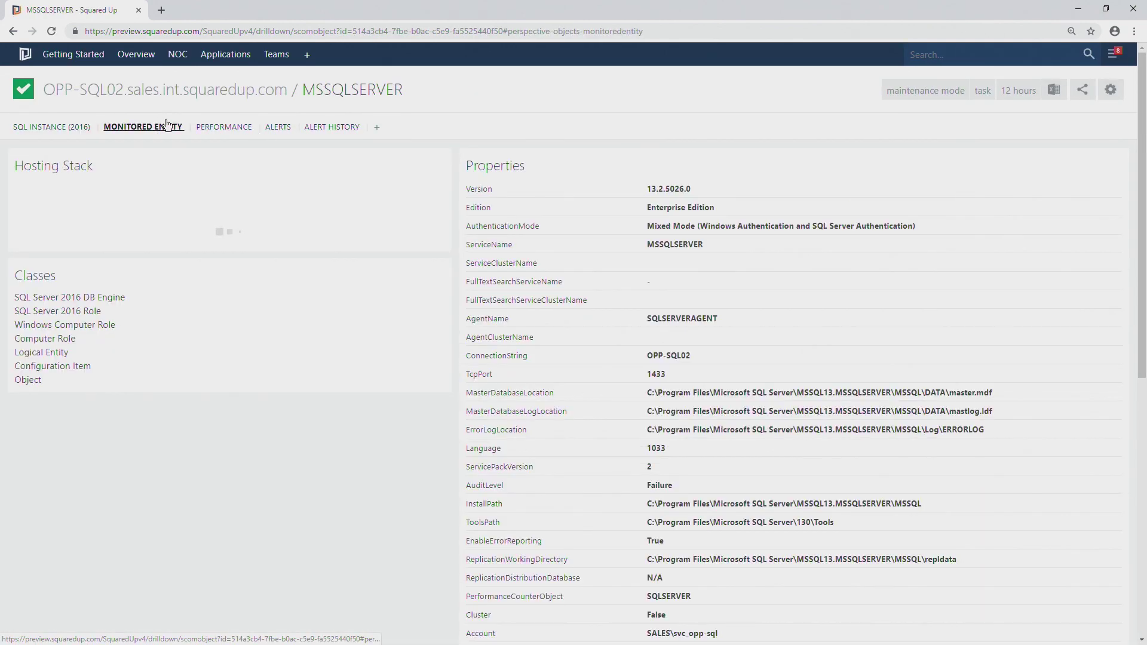
{"action": "scroll", "coordinate": [627, 233], "scroll_direction": "down", "scroll_amount": 7}
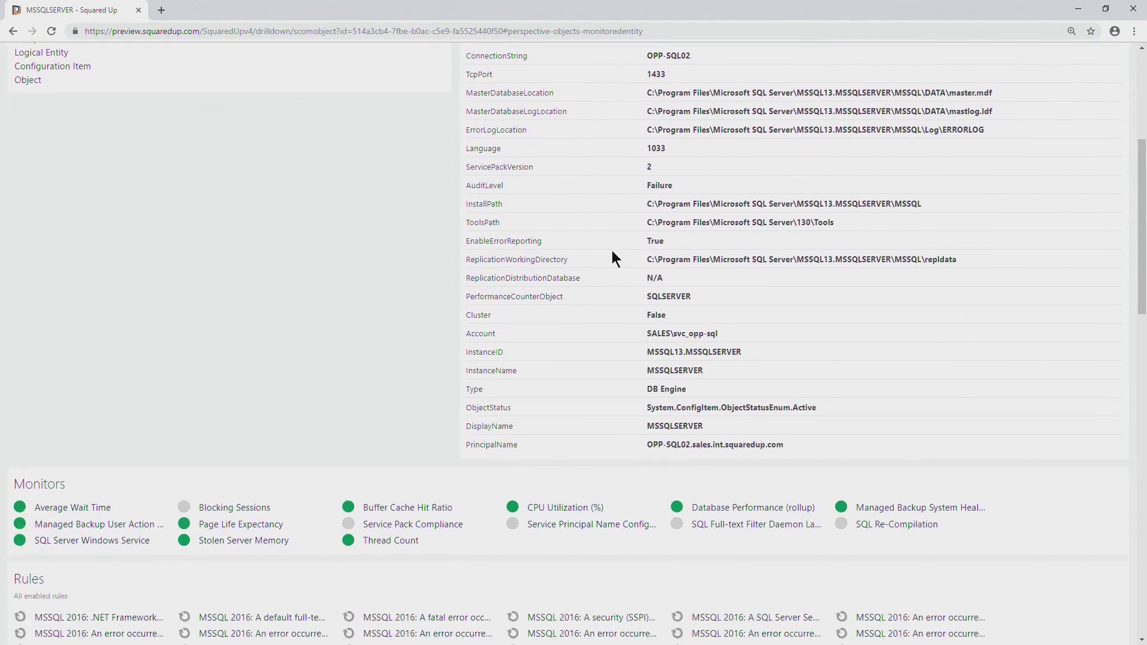
{"action": "scroll", "coordinate": [611, 250], "scroll_direction": "down", "scroll_amount": 5}
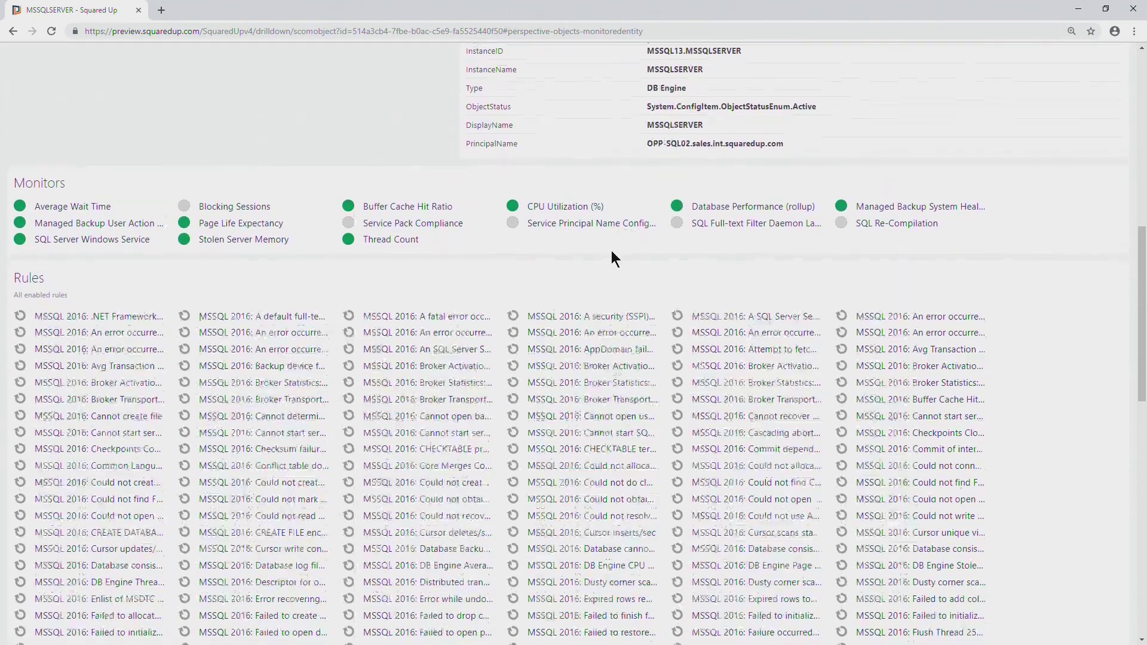
{"action": "scroll", "coordinate": [611, 250], "scroll_direction": "down", "scroll_amount": 6}
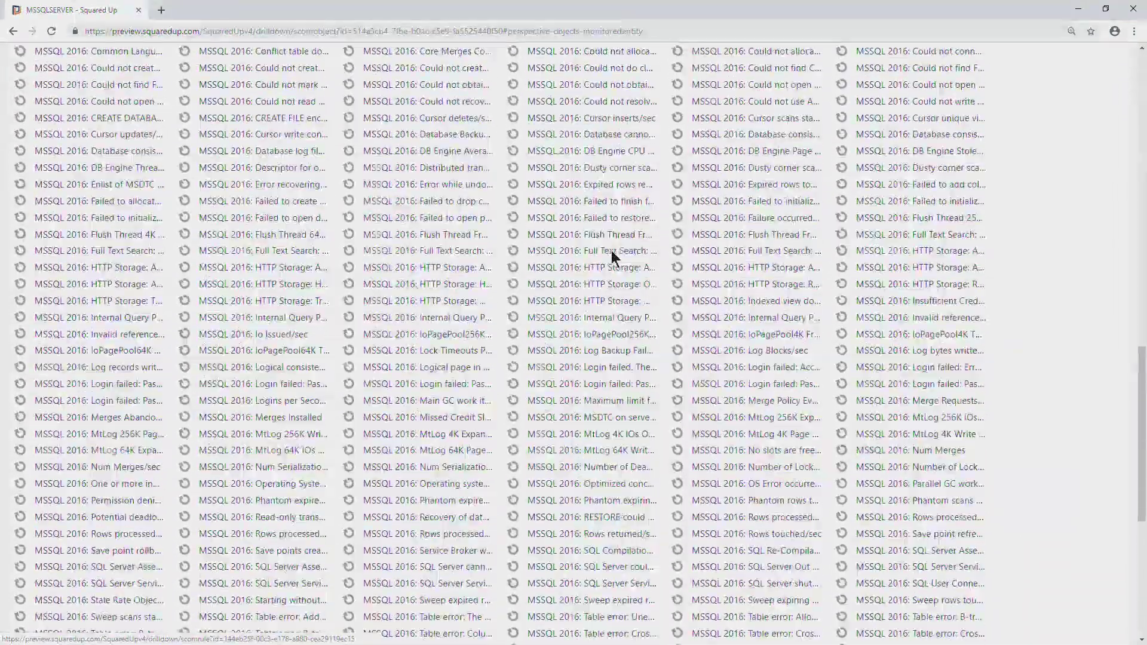
{"action": "scroll", "coordinate": [612, 254], "scroll_direction": "down", "scroll_amount": 4}
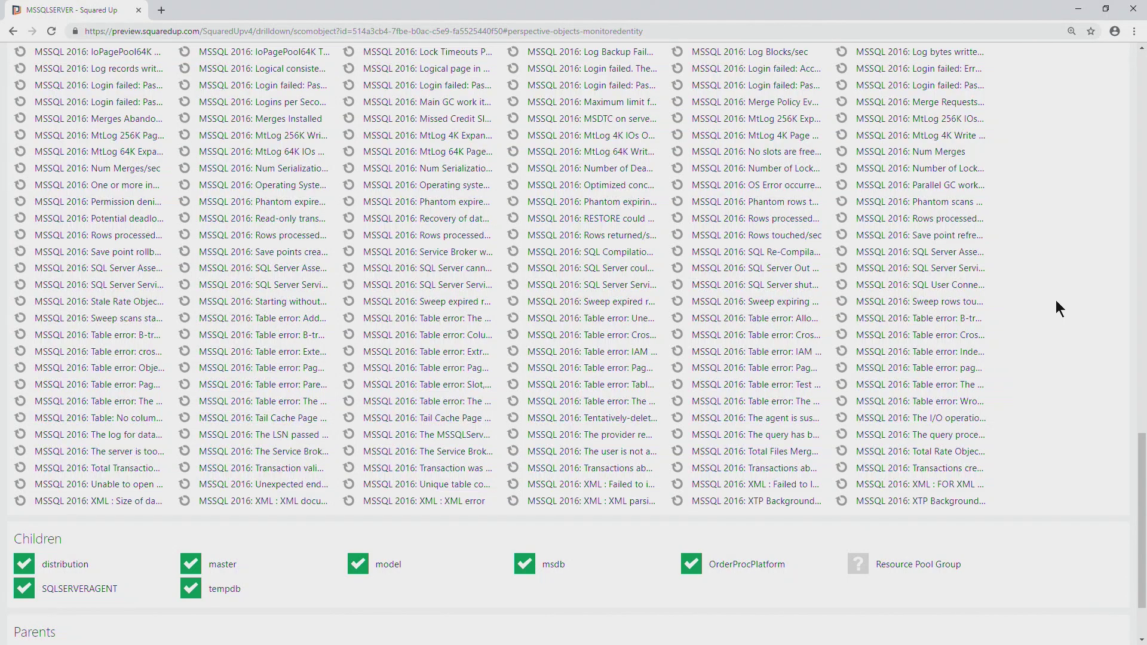
{"action": "scroll", "coordinate": [1059, 304], "scroll_direction": "up", "scroll_amount": 2}
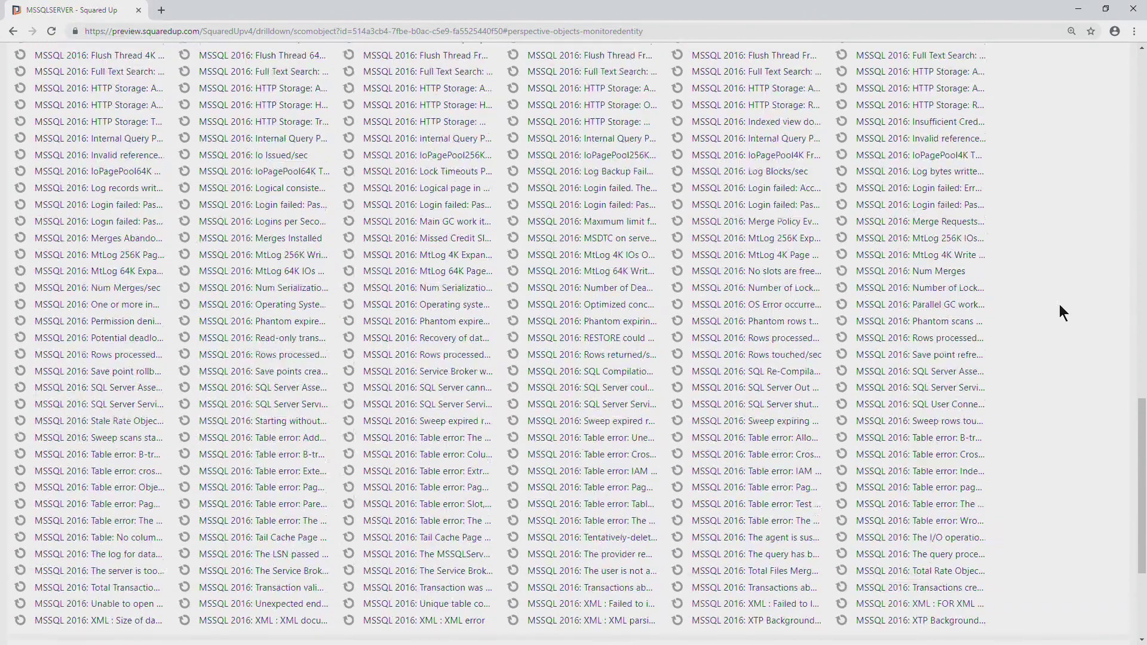
{"action": "scroll", "coordinate": [1059, 303], "scroll_direction": "up", "scroll_amount": 4}
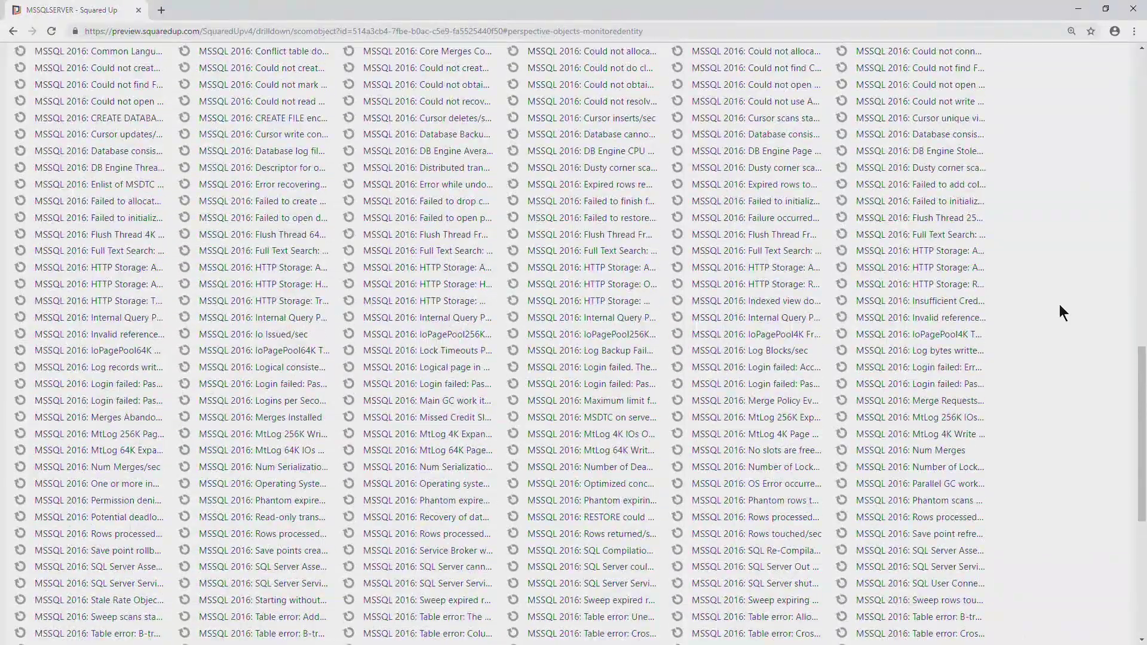
Execute the Global Configuration Settings task on the MSSQLSERVER instance
{"action": "scroll", "coordinate": [1061, 307], "scroll_direction": "up", "scroll_amount": 1}
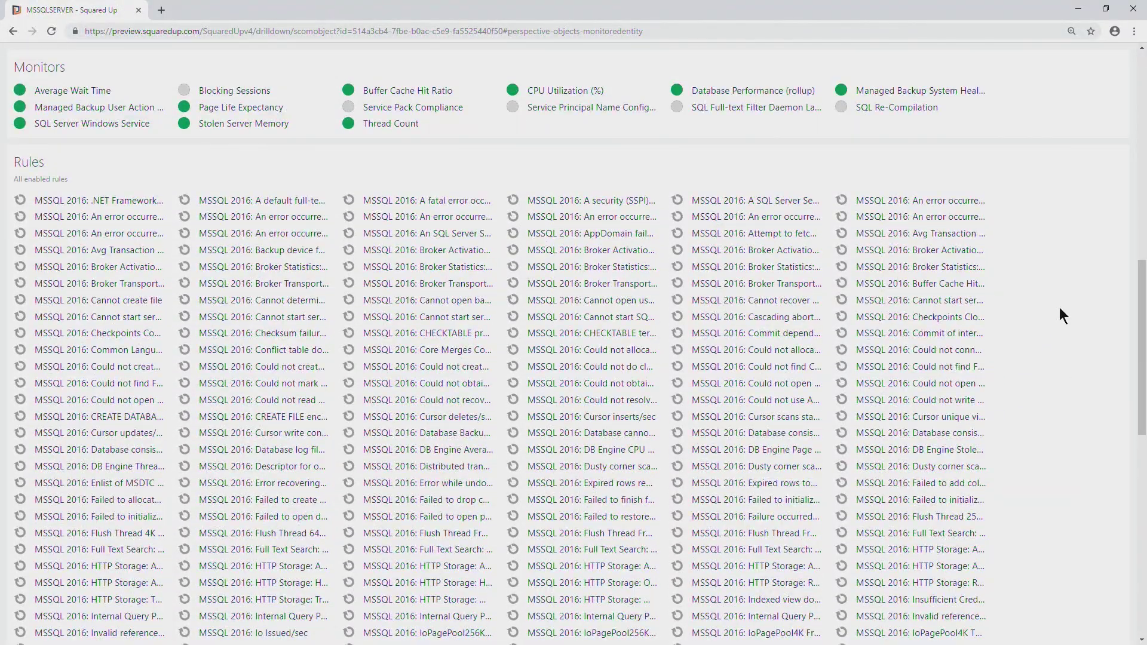
{"action": "scroll", "coordinate": [1060, 307], "scroll_direction": "up", "scroll_amount": 4}
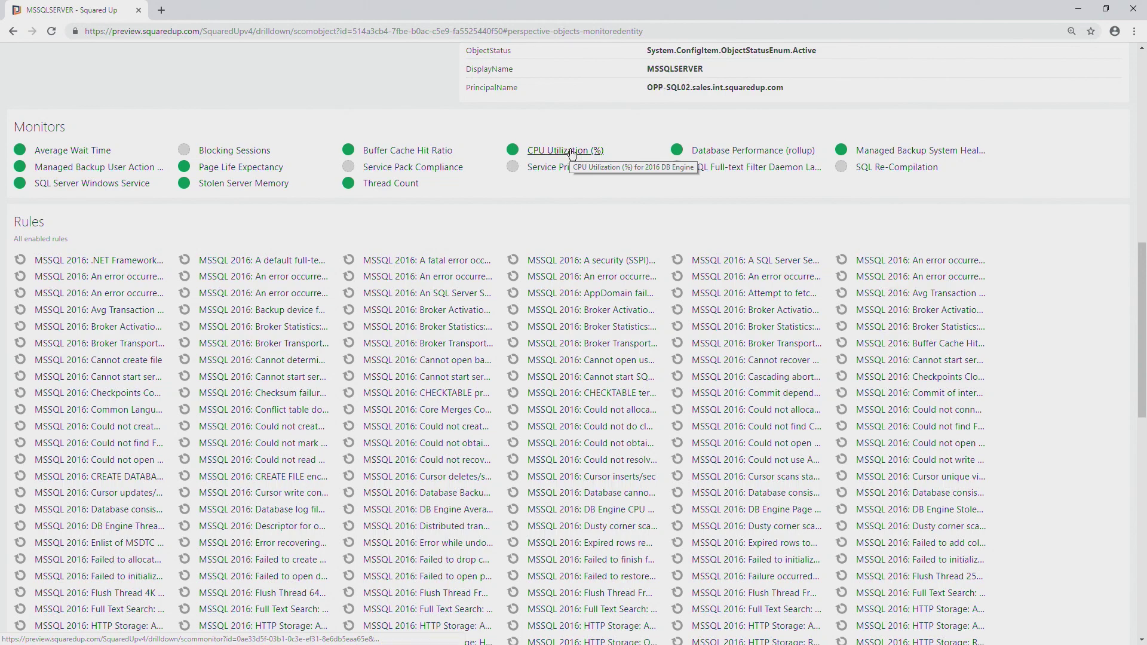
{"action": "scroll", "coordinate": [575, 190], "scroll_direction": "up", "scroll_amount": 3}
{"action": "scroll", "coordinate": [576, 187], "scroll_direction": "up", "scroll_amount": 8}
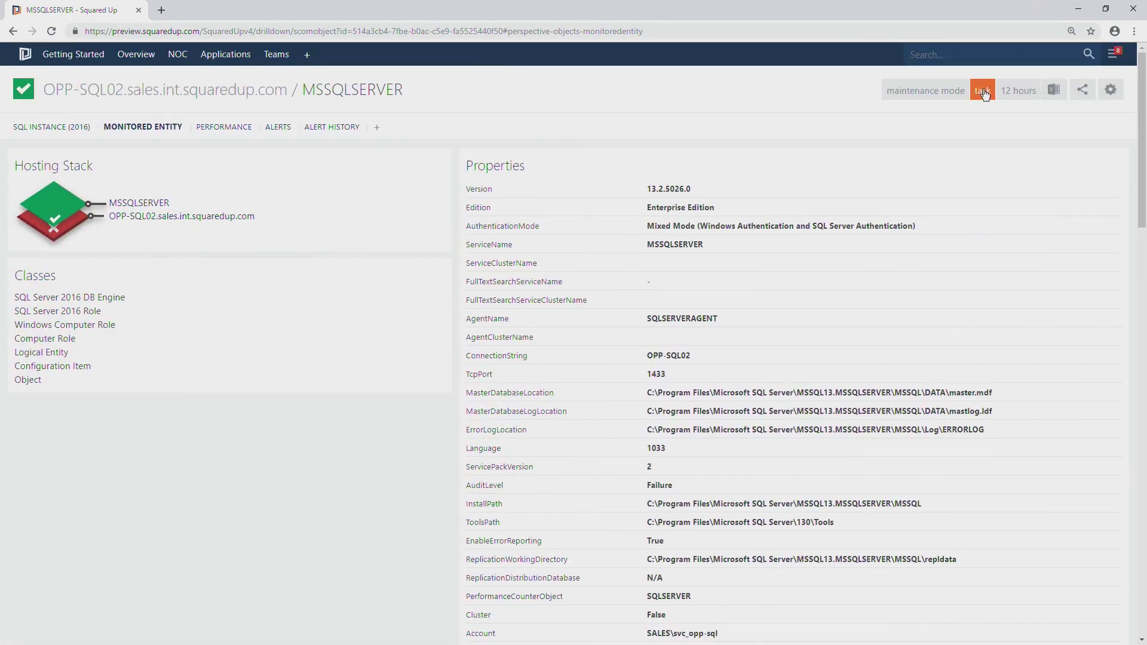
{"action": "left_click", "coordinate": [984, 93]}
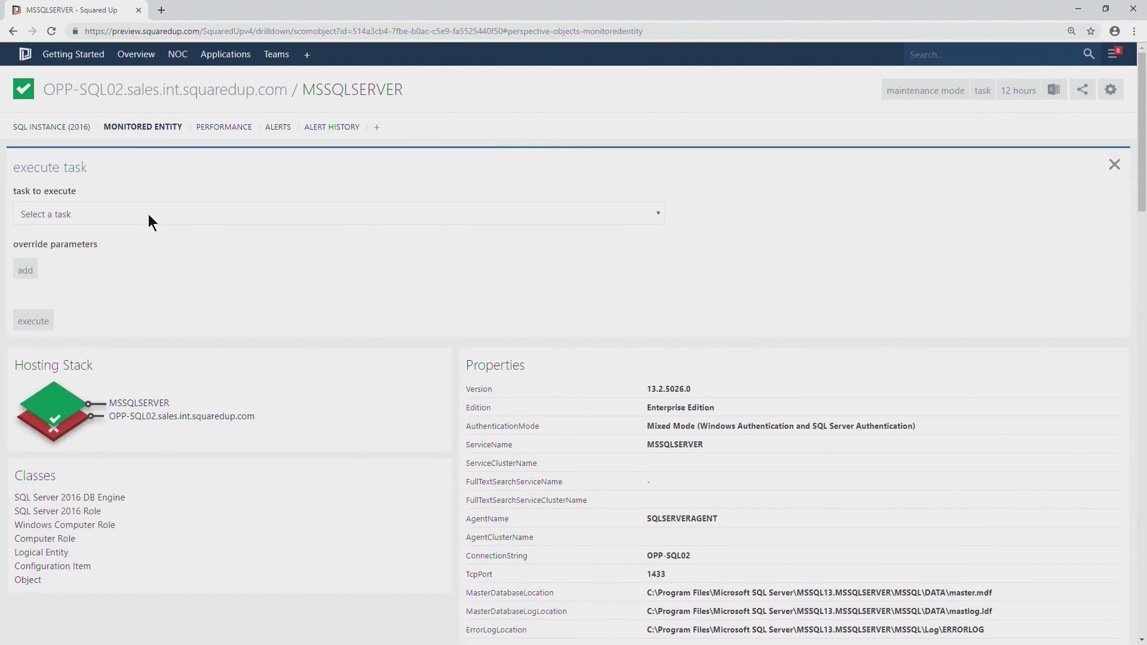
{"action": "left_click", "coordinate": [148, 214]}
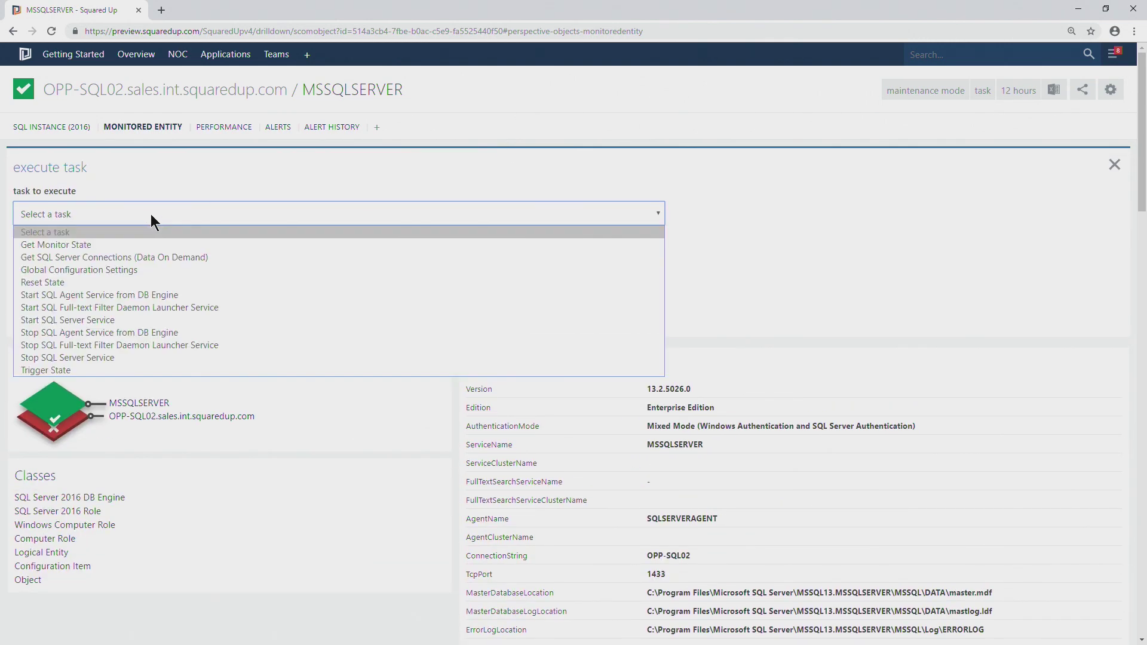
{"action": "left_click", "coordinate": [143, 272]}
{"action": "left_click", "coordinate": [51, 344]}
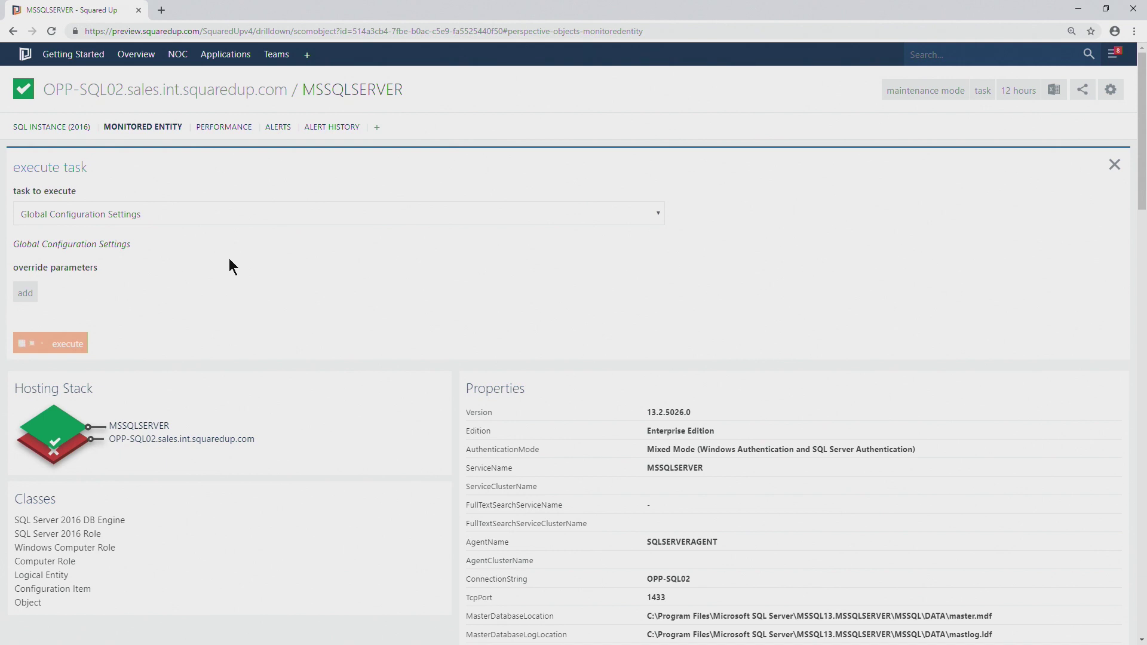
Review the configuration values in the task output and close the task results
{"action": "scroll", "coordinate": [235, 307], "scroll_direction": "down", "scroll_amount": 2}
{"action": "scroll", "coordinate": [235, 307], "scroll_direction": "down", "scroll_amount": 3}
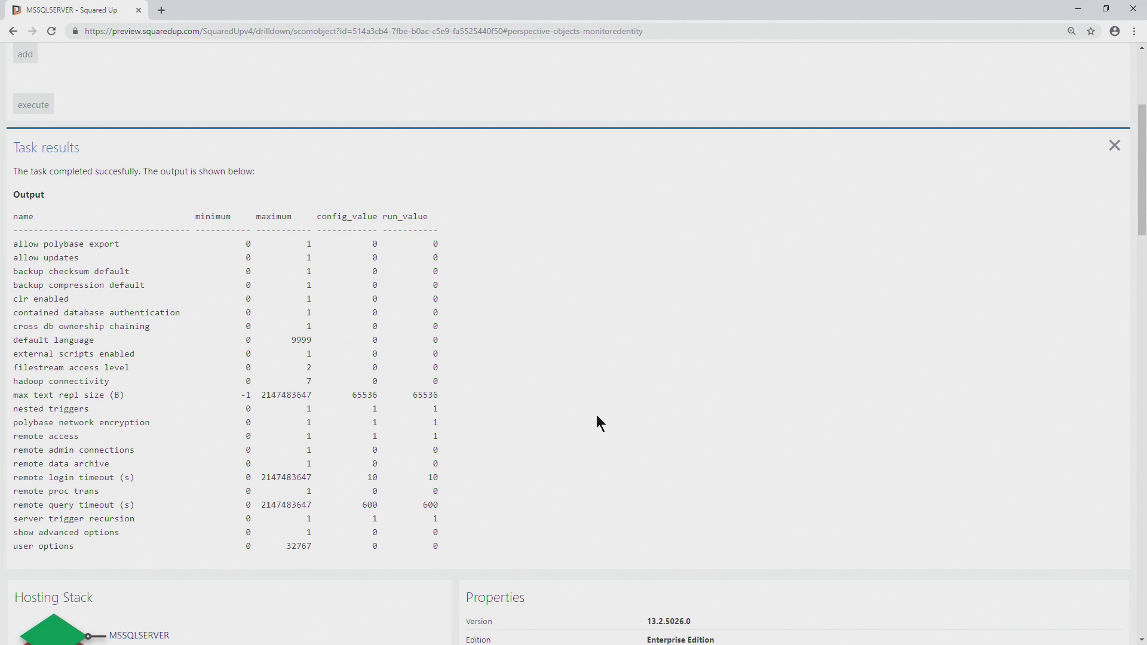
{"action": "left_click", "coordinate": [1113, 147]}
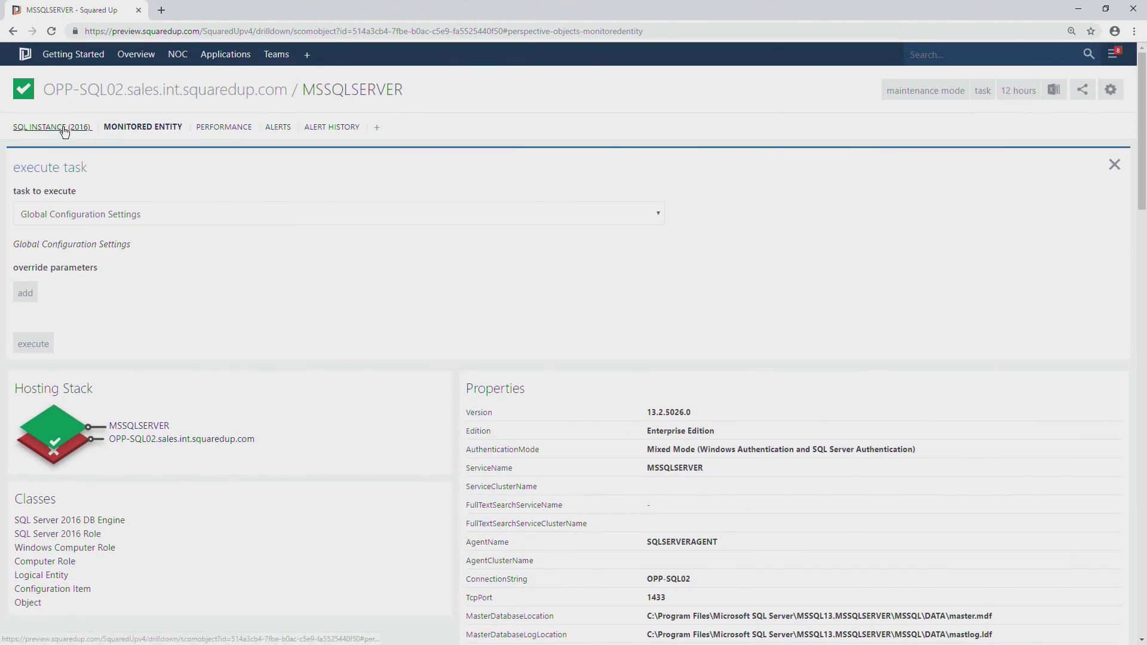
From the instance's SQL Instance (2016) perspective, drill down through the OrderProcPlatform database to its AdventureWorks2016_Log log file
{"action": "left_click", "coordinate": [64, 127]}
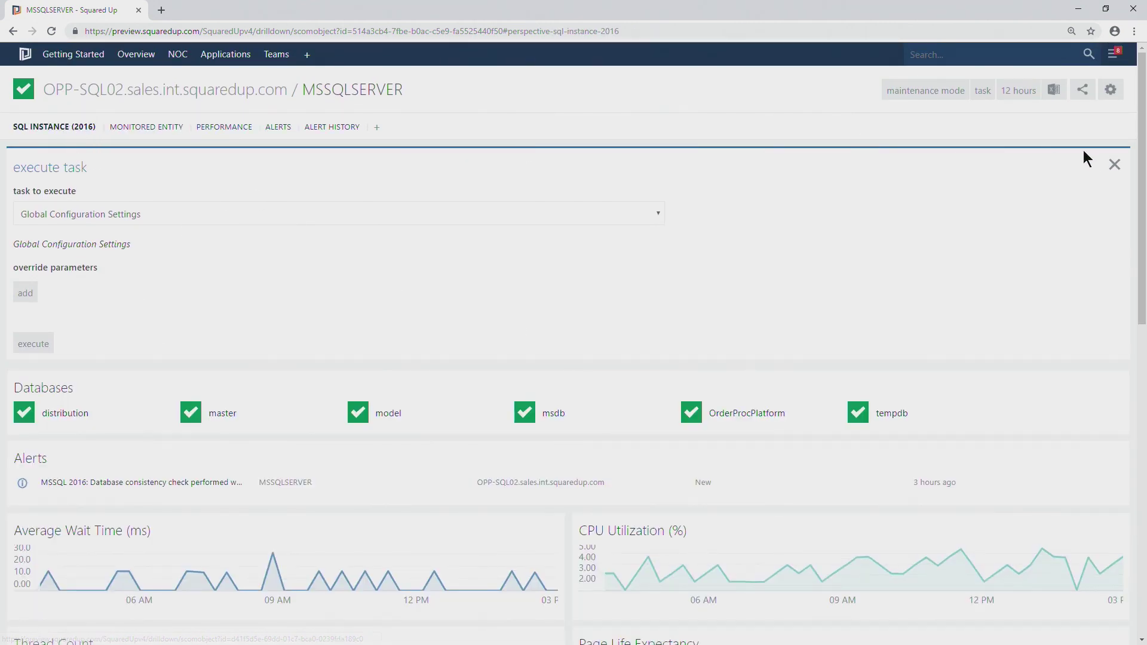
{"action": "left_click", "coordinate": [1115, 163]}
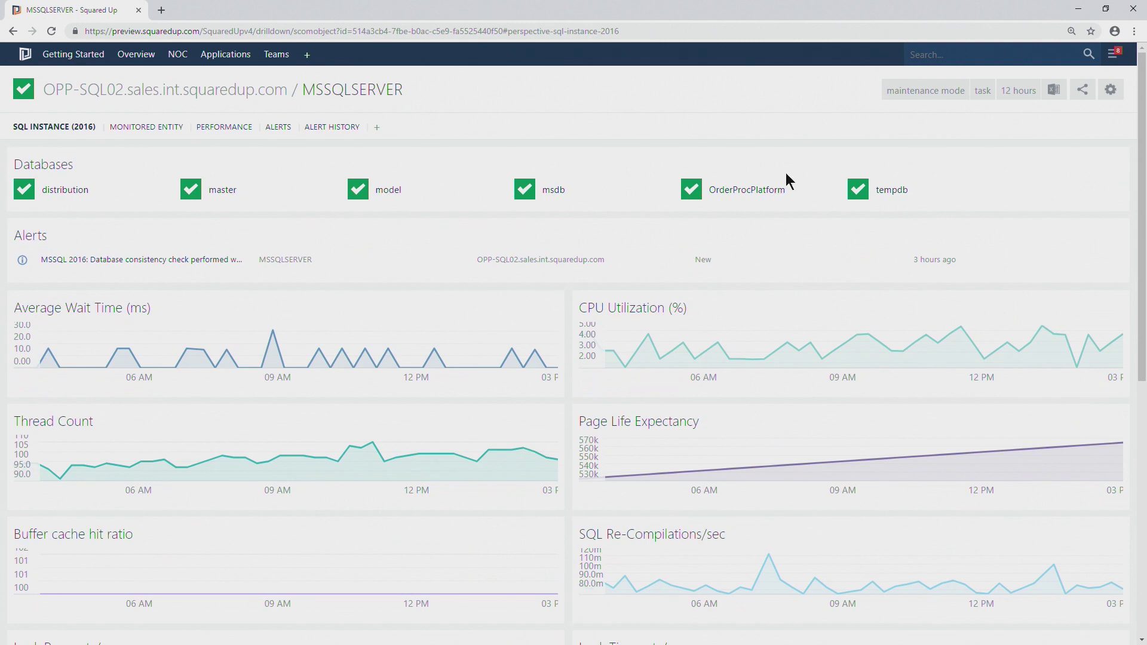
{"action": "left_click", "coordinate": [747, 190]}
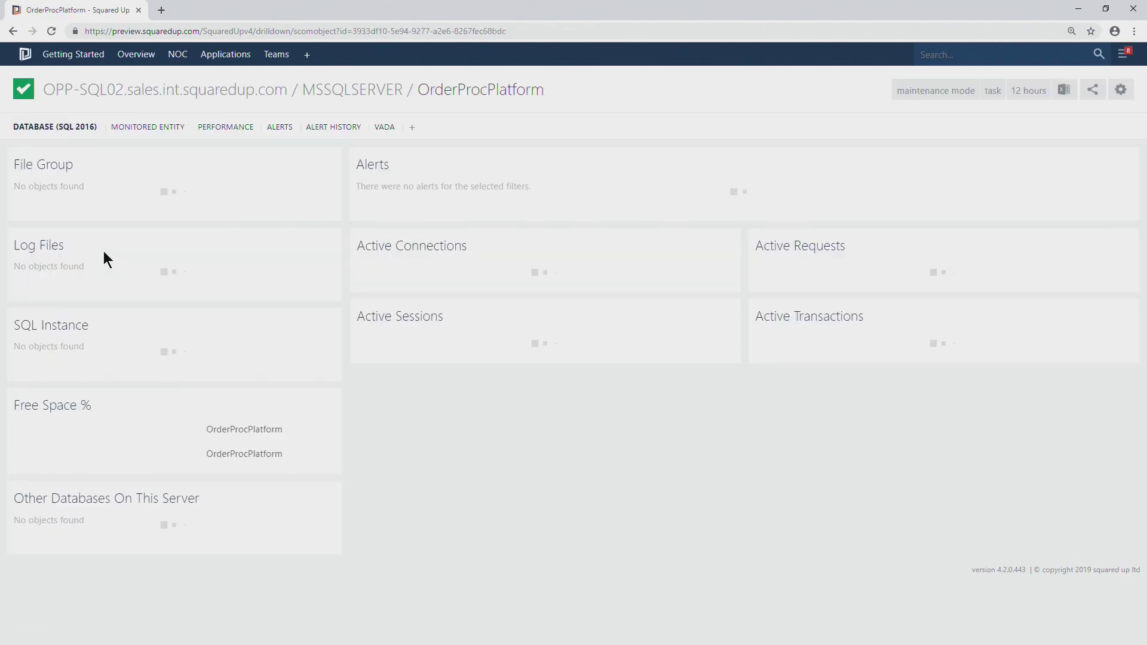
{"action": "left_click", "coordinate": [90, 264]}
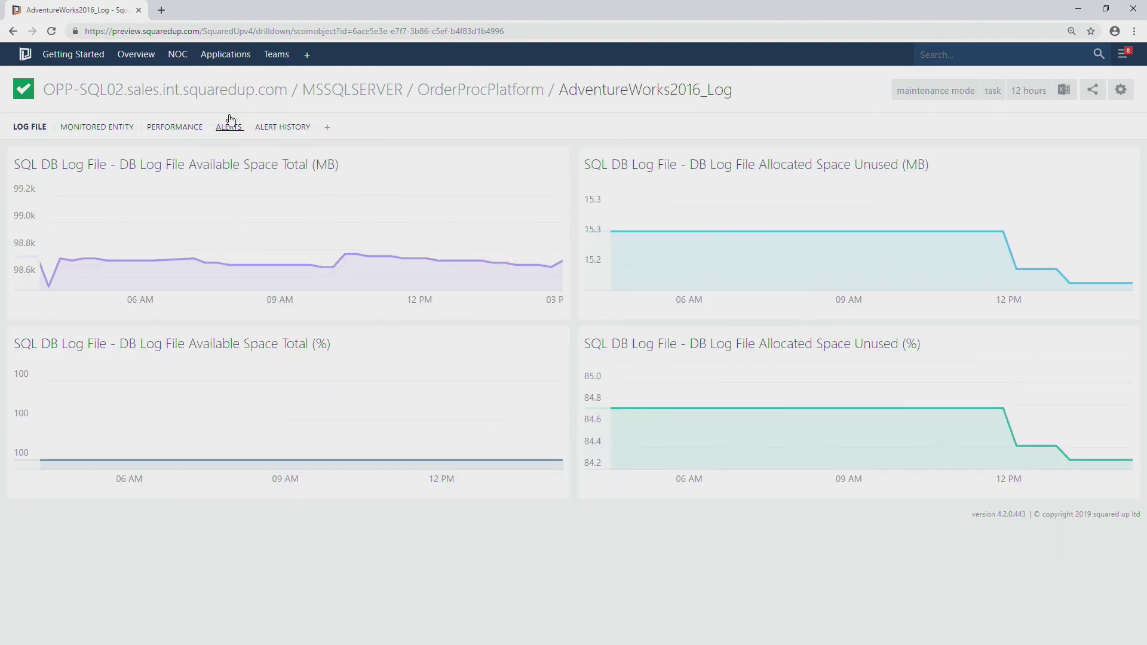
{"action": "left_click_drag", "start_coordinate": [741, 90], "coordinate": [557, 83]}
{"action": "left_click", "coordinate": [786, 123]}
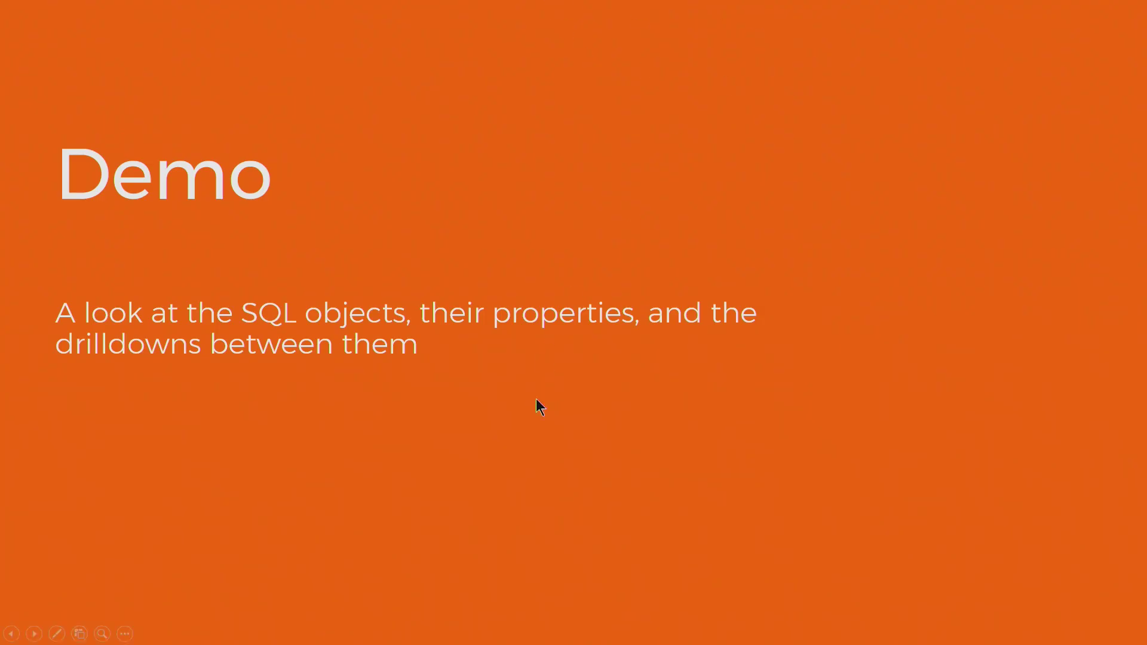
{"action": "left_click", "coordinate": [536, 398]}
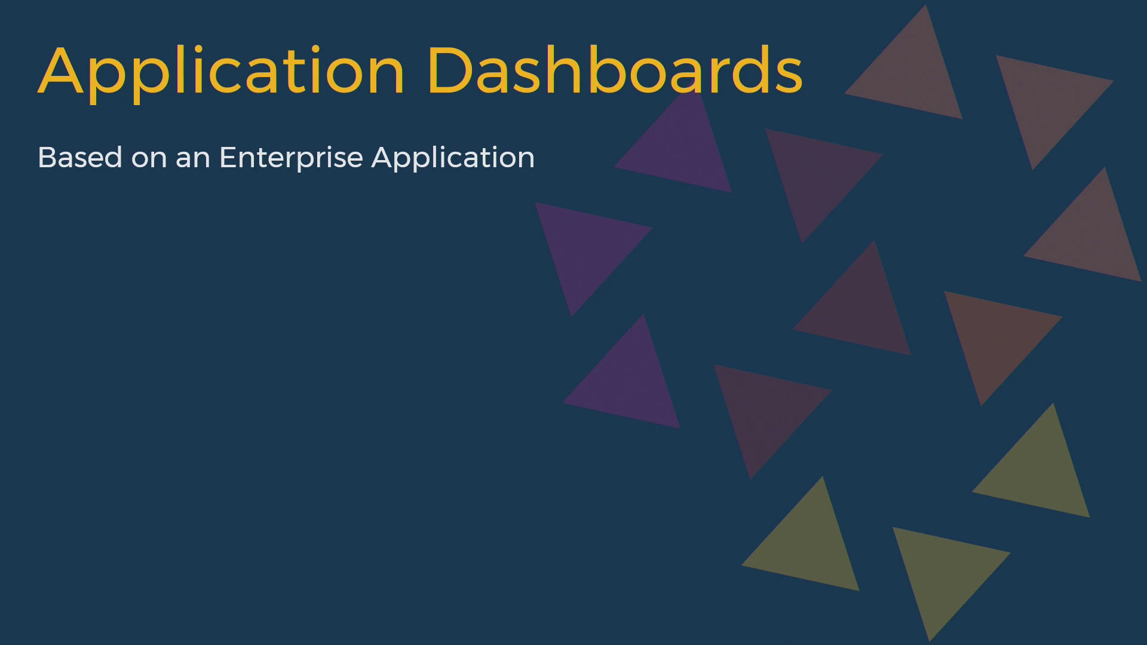
{"action": "left_click", "coordinate": [502, 287]}
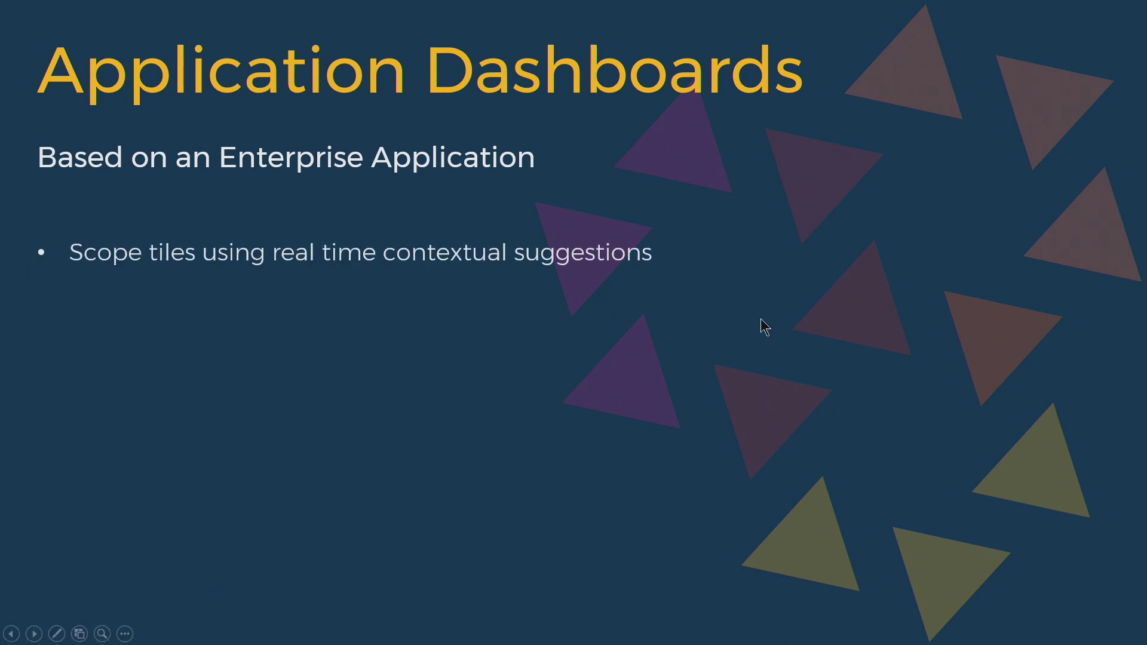
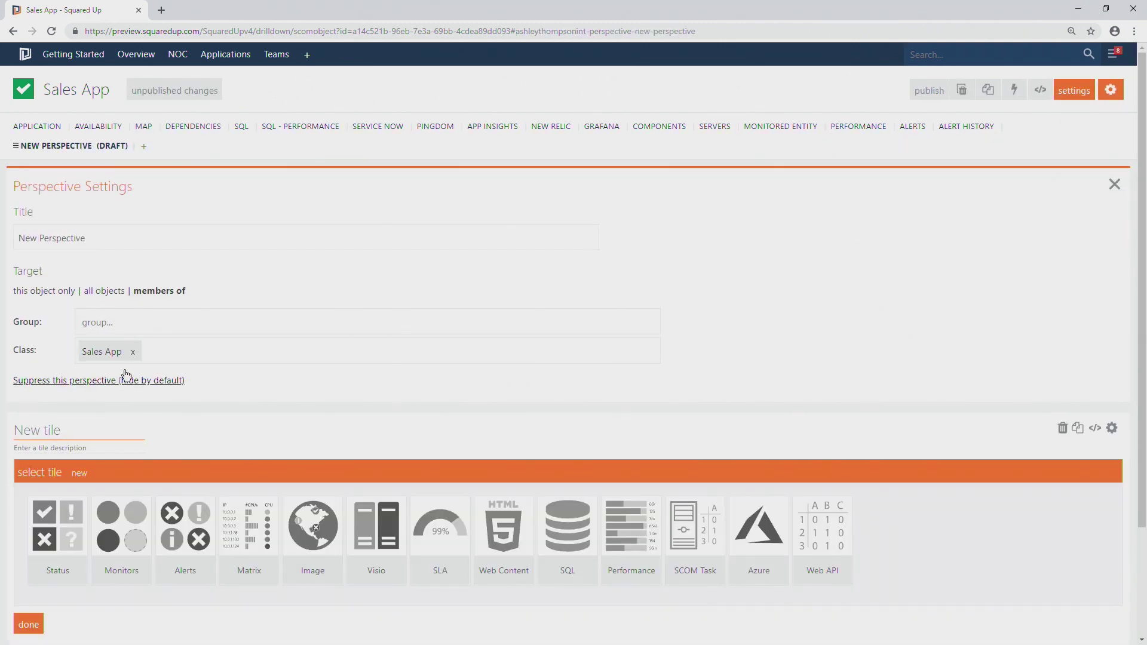
Title the new Sales App perspective "SQL 1" and close its settings
{"action": "left_click_drag", "start_coordinate": [126, 351], "coordinate": [82, 358]}
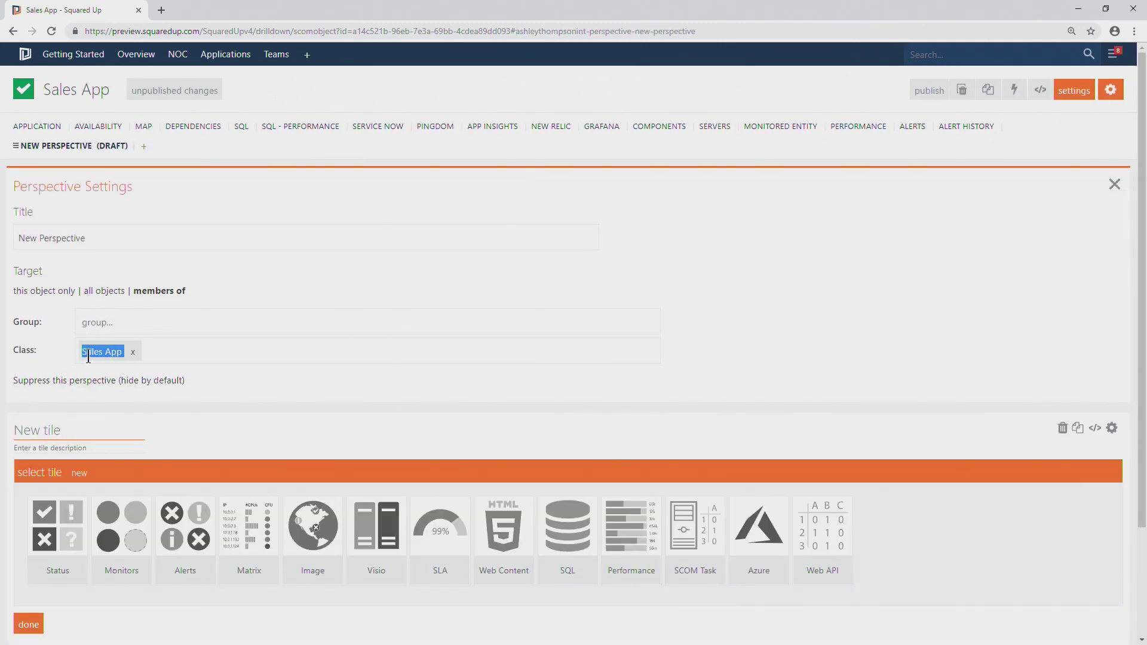
{"action": "left_click_drag", "start_coordinate": [102, 233], "coordinate": [3, 245]}
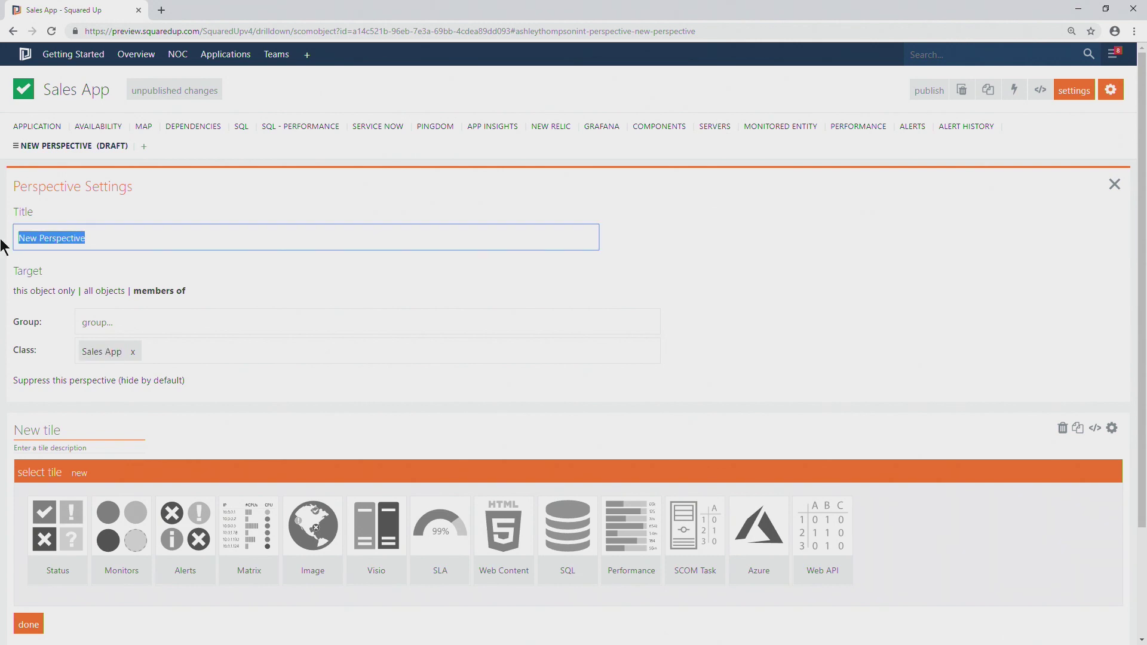
{"action": "type", "text": "SQL 1"}
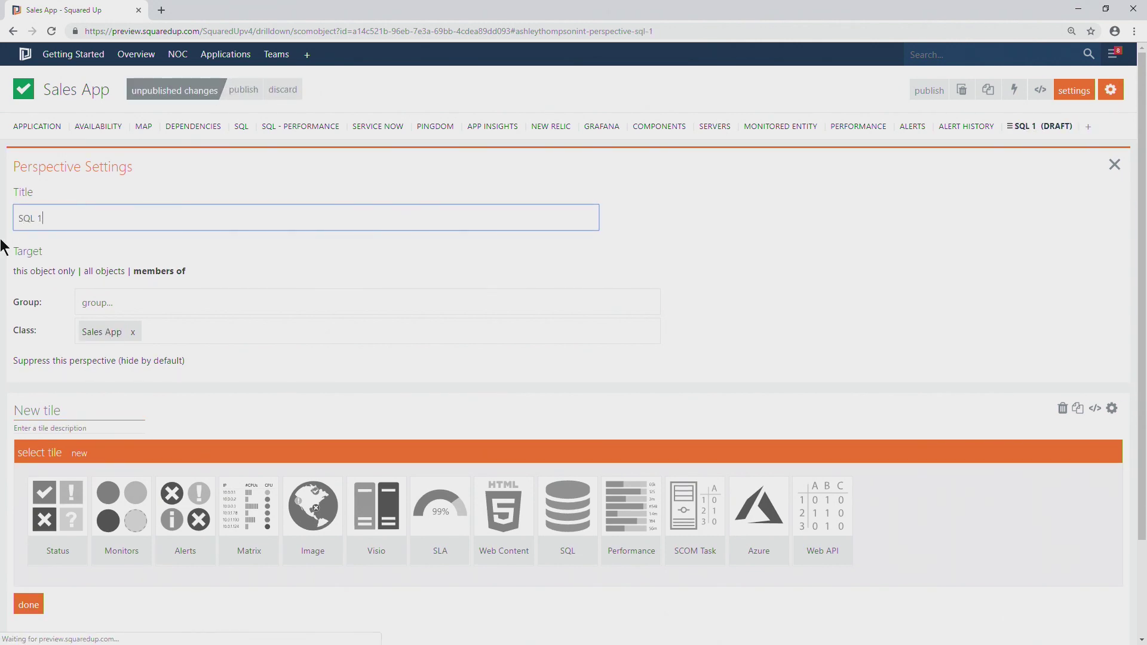
{"action": "left_click", "coordinate": [358, 258]}
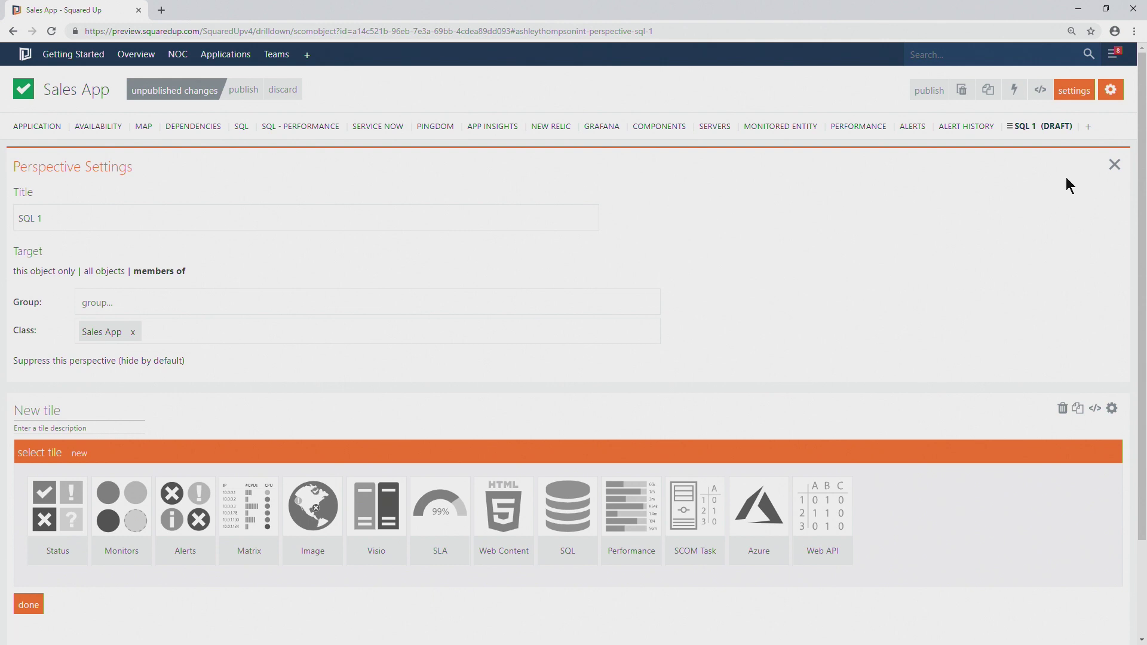
{"action": "left_click", "coordinate": [1114, 167]}
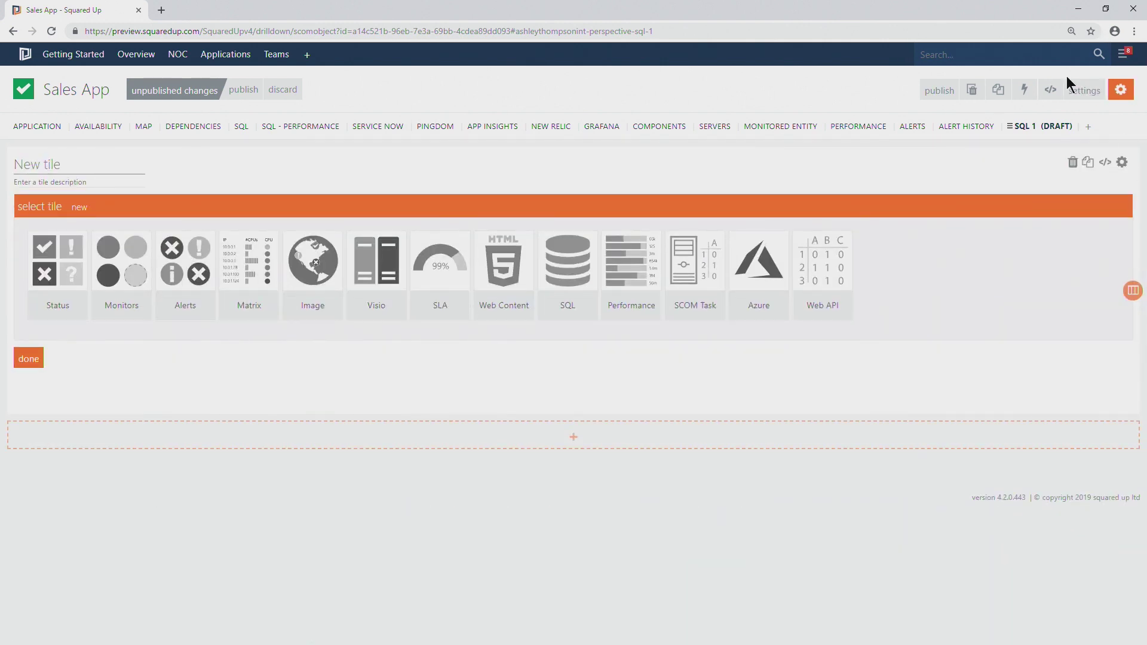
Make the new tile an icon Status tile scoped to This / Sales App Map / SQL / SQL Server 2016 DB
{"action": "left_click", "coordinate": [57, 262]}
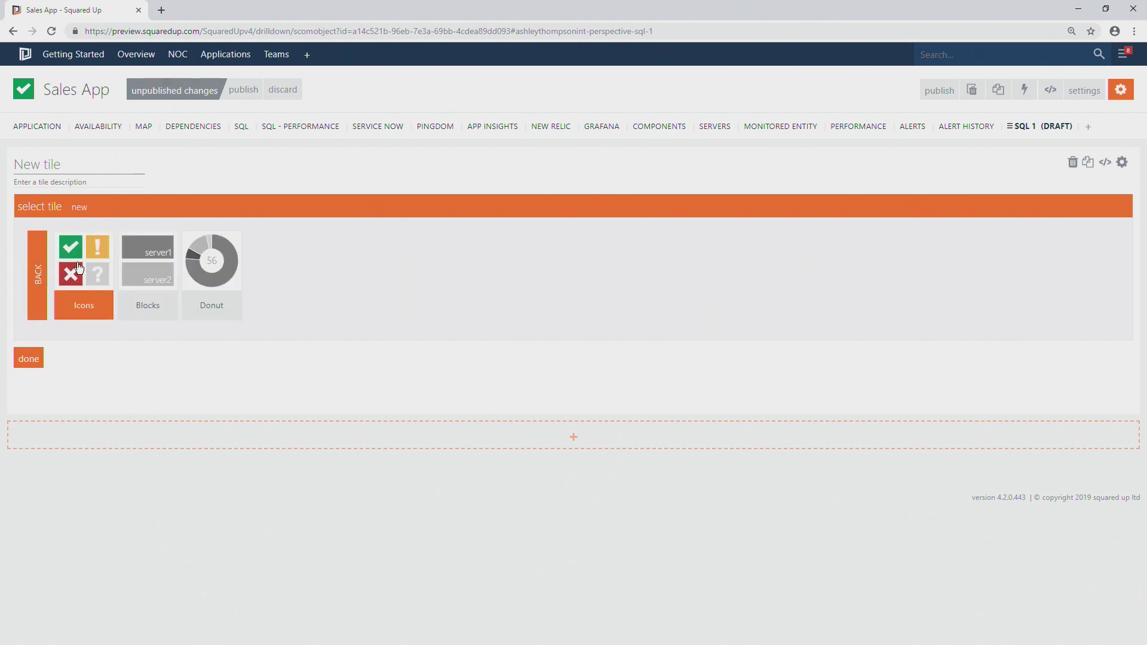
{"action": "left_click", "coordinate": [90, 268]}
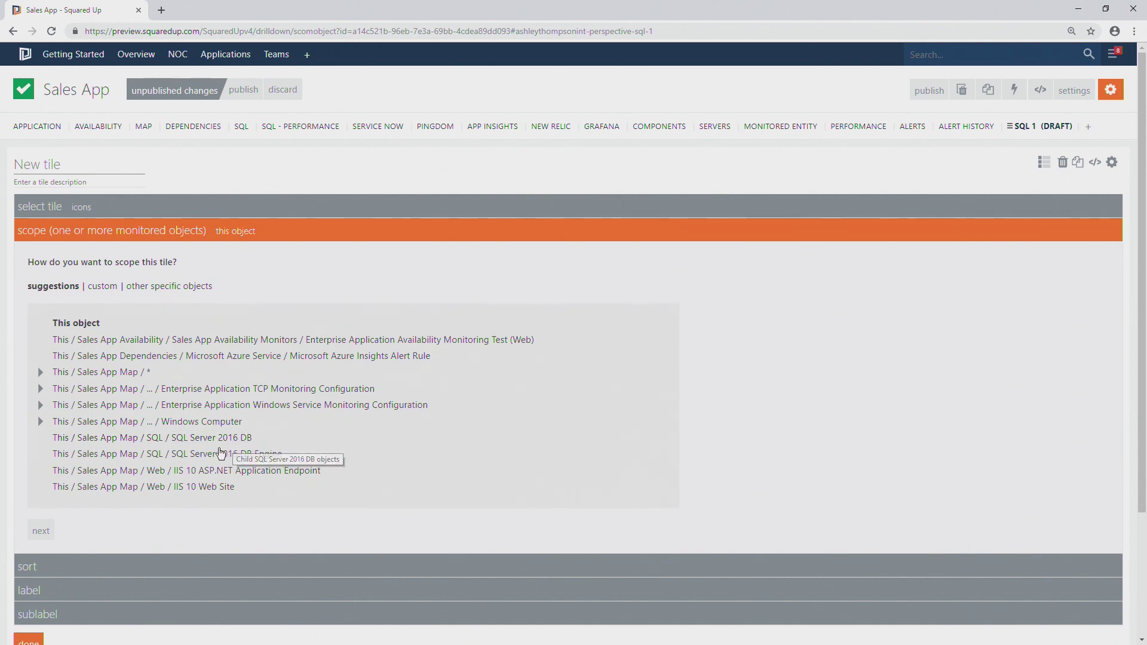
{"action": "left_click", "coordinate": [197, 438]}
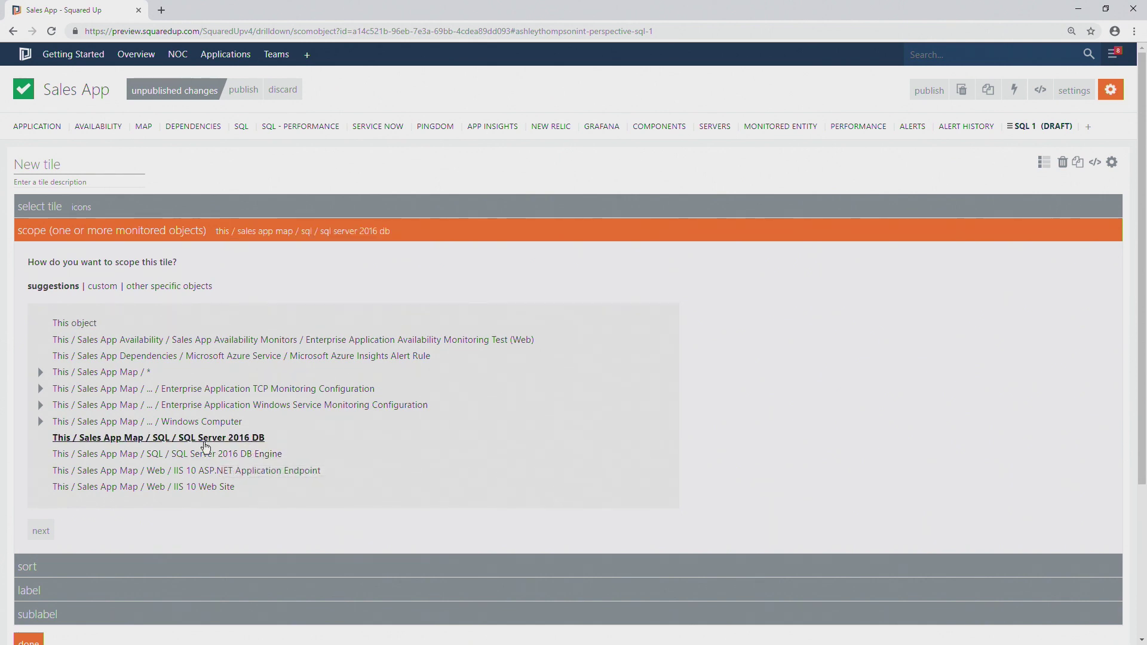
{"action": "scroll", "coordinate": [364, 422], "scroll_direction": "down", "scroll_amount": 2}
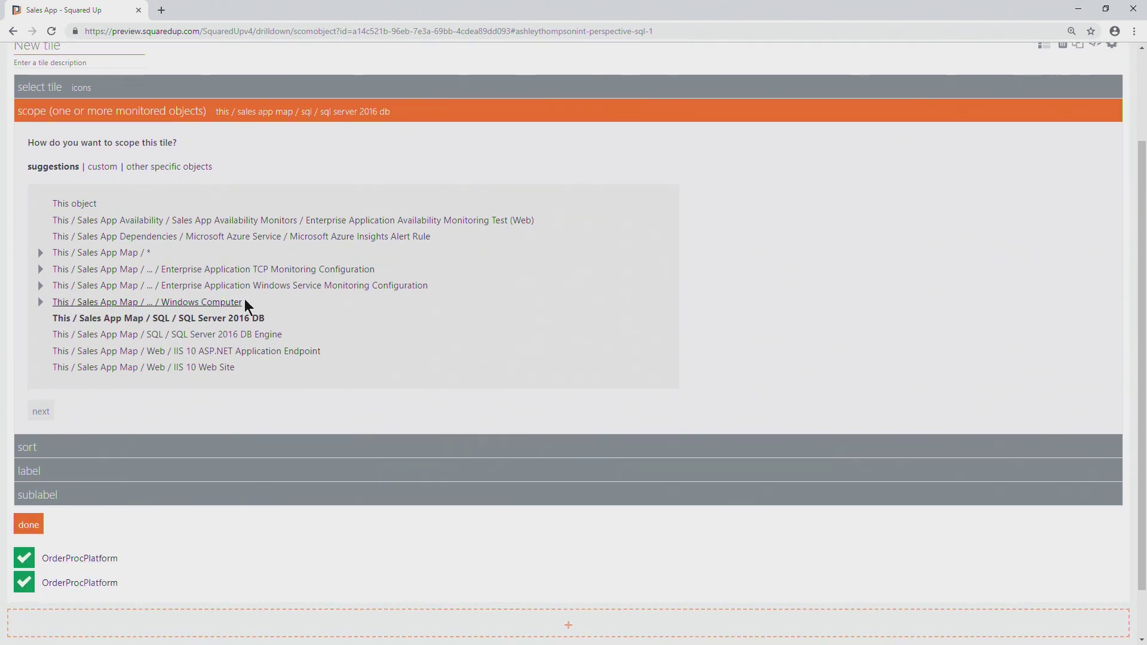
Try the Status tile with the SQL Server 2016 DB Engine scope and with the This / Sales App Map / SQL / * scope
{"action": "left_click", "coordinate": [259, 338]}
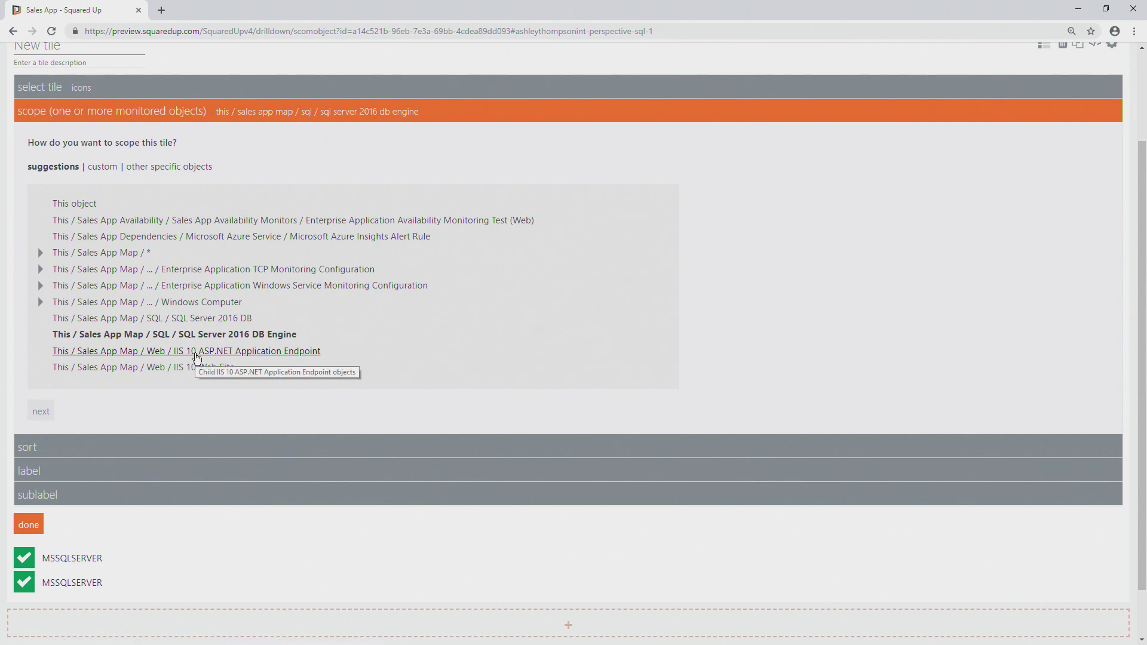
{"action": "left_click", "coordinate": [40, 253]}
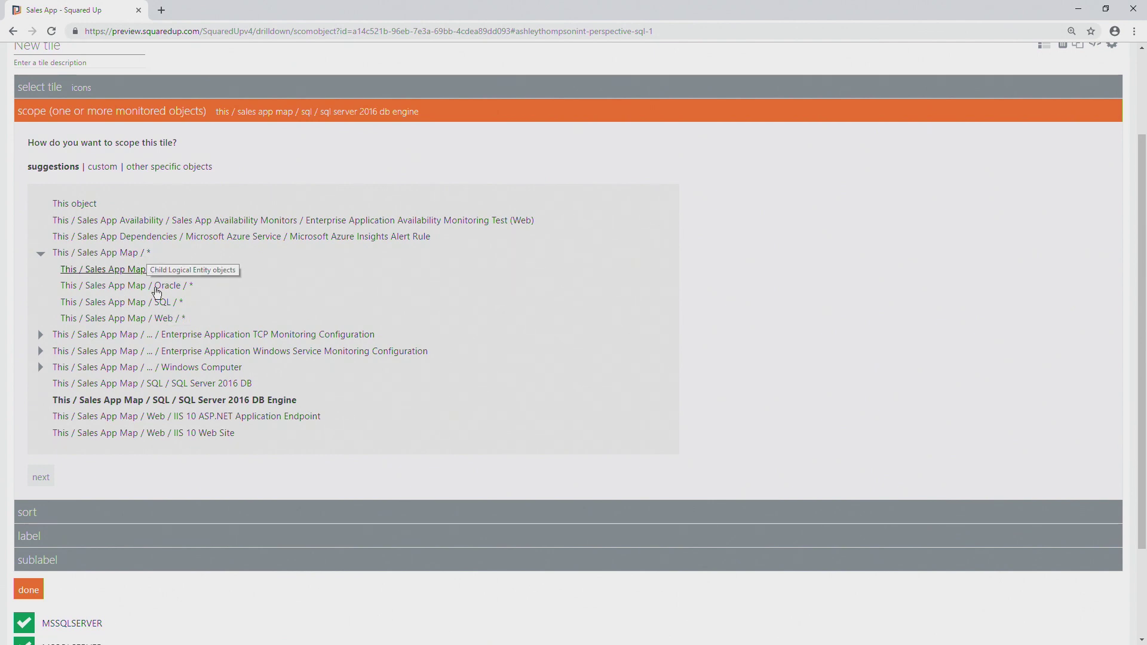
{"action": "left_click", "coordinate": [163, 303]}
{"action": "scroll", "coordinate": [338, 451], "scroll_direction": "down", "scroll_amount": 4}
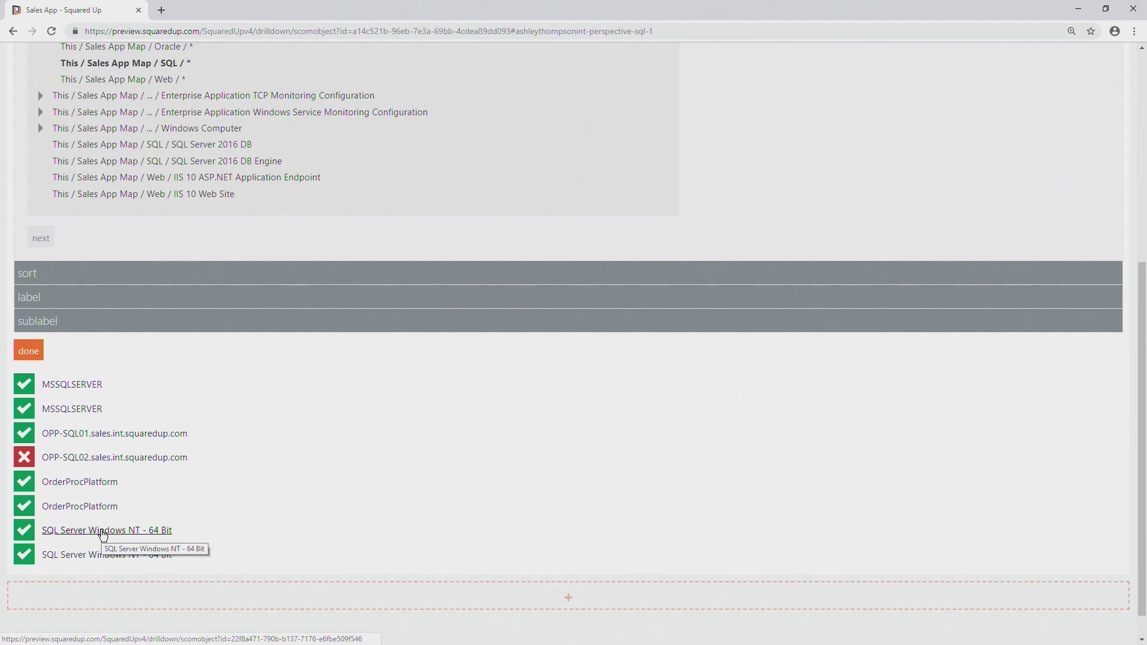
{"action": "scroll", "coordinate": [233, 272], "scroll_direction": "up", "scroll_amount": 3}
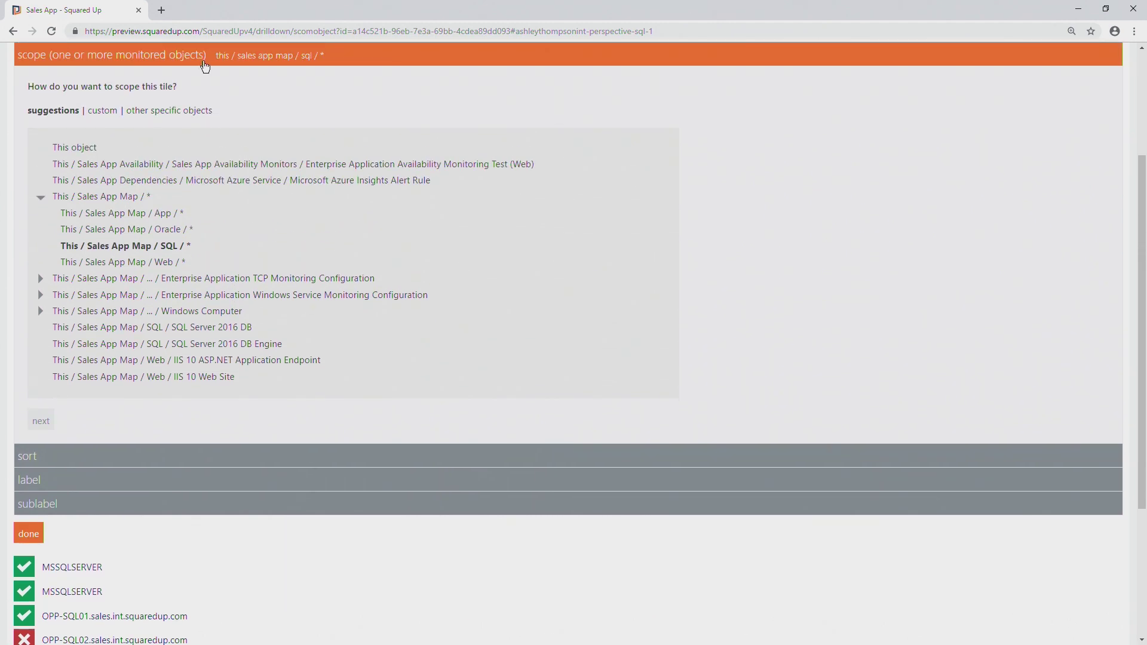
{"action": "scroll", "coordinate": [205, 66], "scroll_direction": "up", "scroll_amount": 1}
Change the tile to a Performance line graph scoped to This / Sales App Map / SQL / SQL Server 2016 DB
{"action": "left_click", "coordinate": [177, 93]}
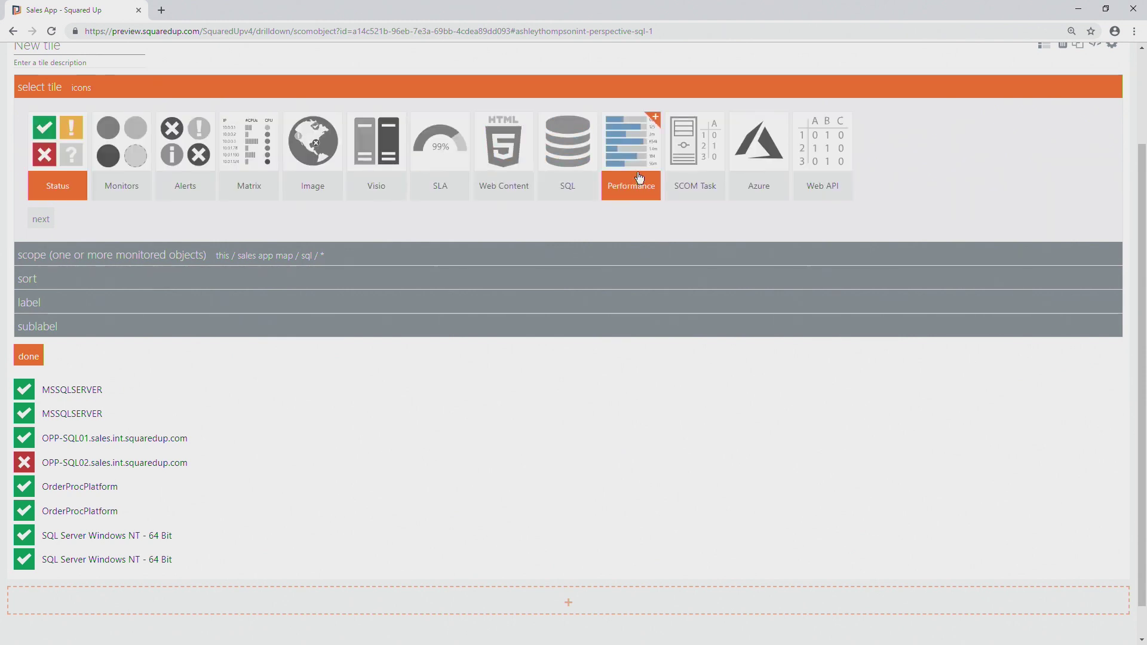
{"action": "left_click", "coordinate": [635, 156]}
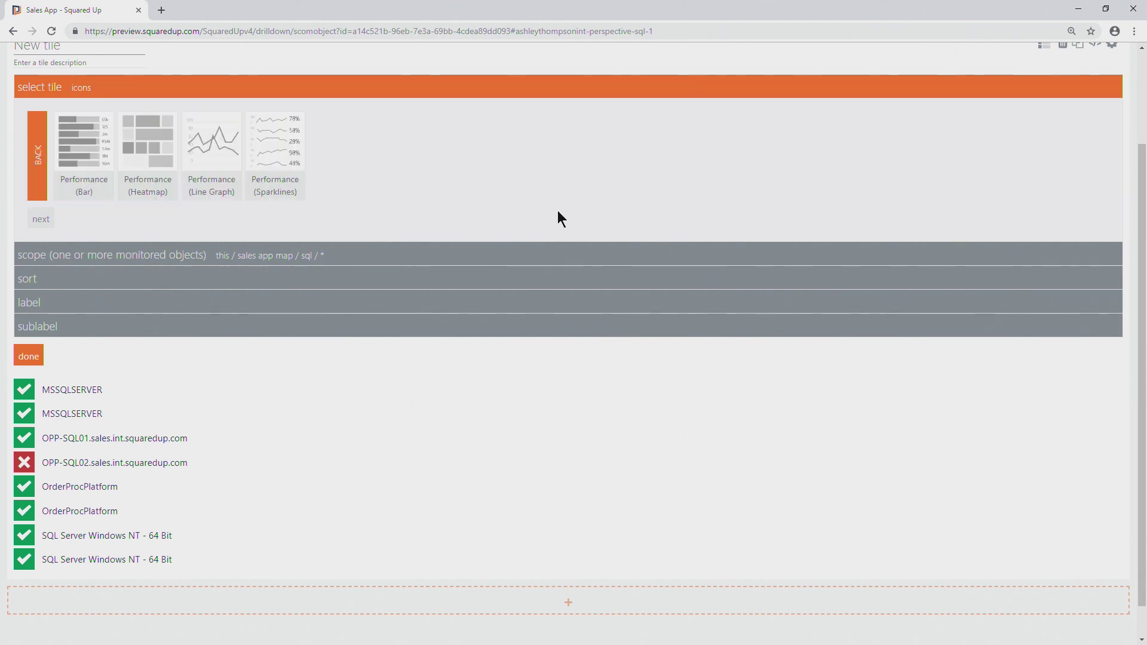
{"action": "left_click", "coordinate": [218, 143]}
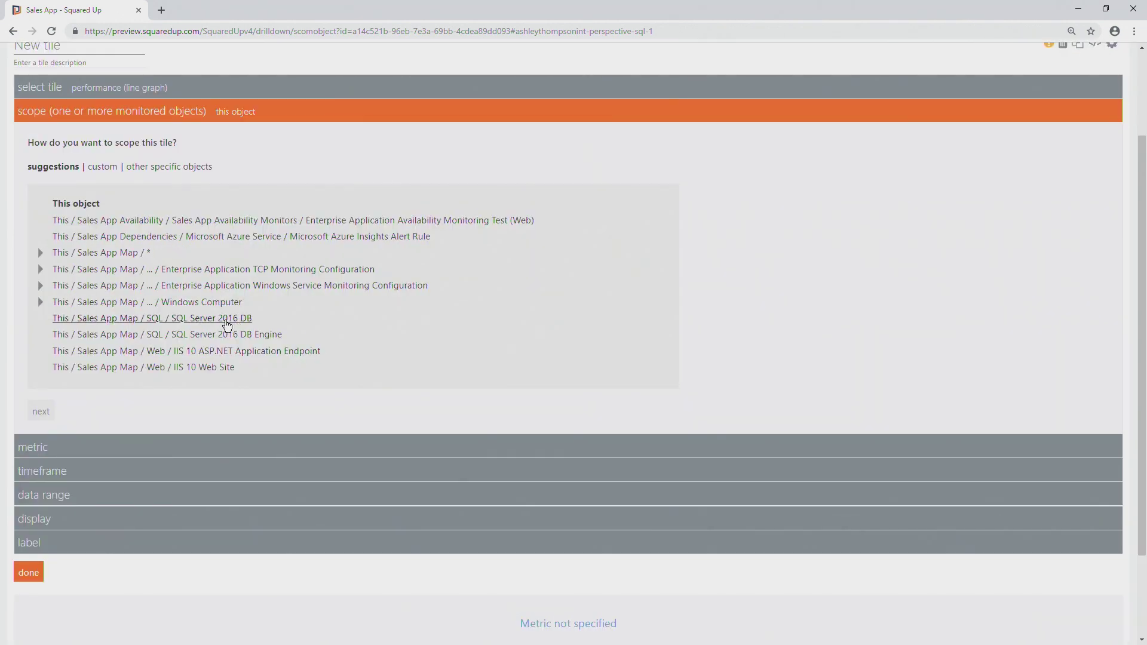
{"action": "left_click", "coordinate": [241, 319]}
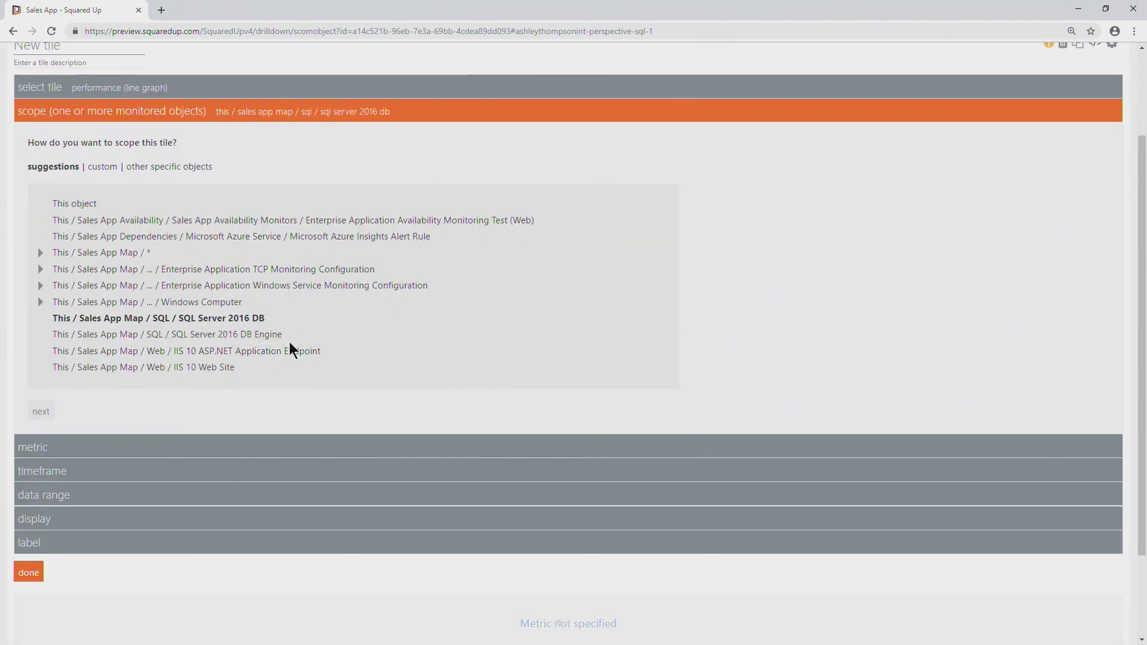
Set the line graph's metric to SQL Database / DB Active Sessions
{"action": "left_click", "coordinate": [285, 446]}
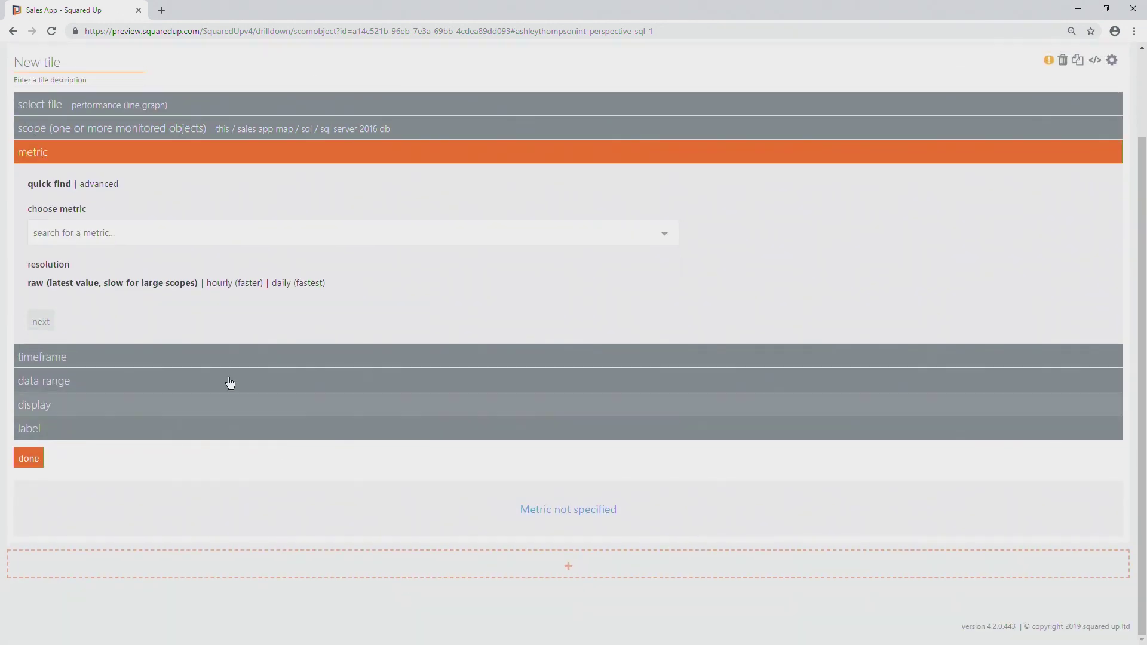
{"action": "left_click", "coordinate": [201, 228]}
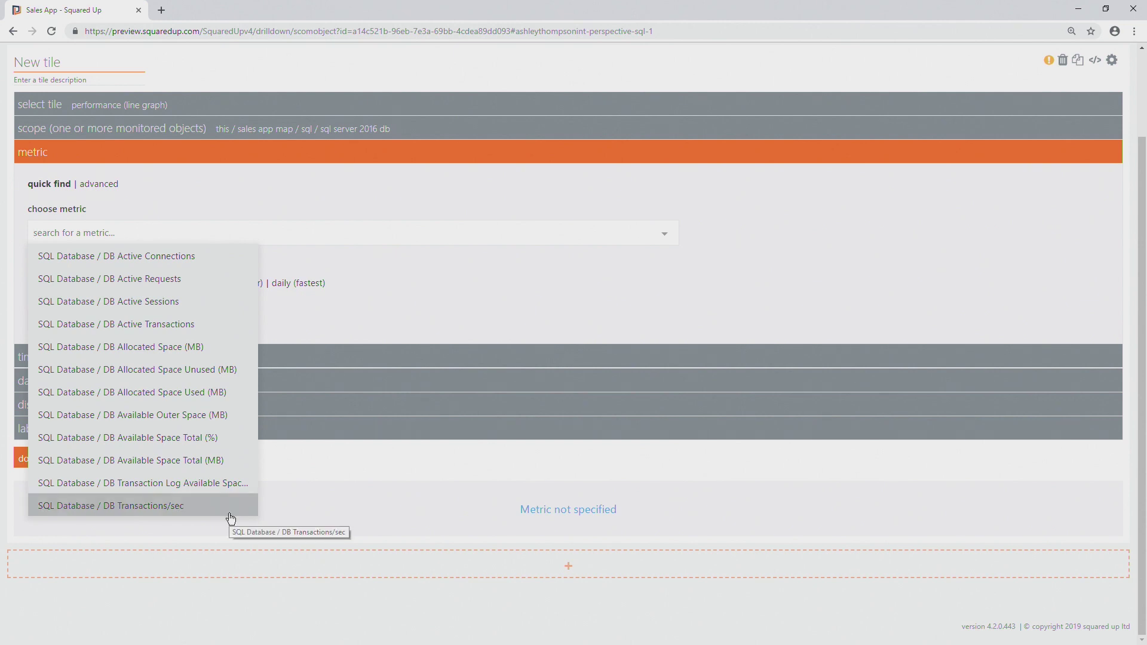
{"action": "left_click", "coordinate": [150, 301]}
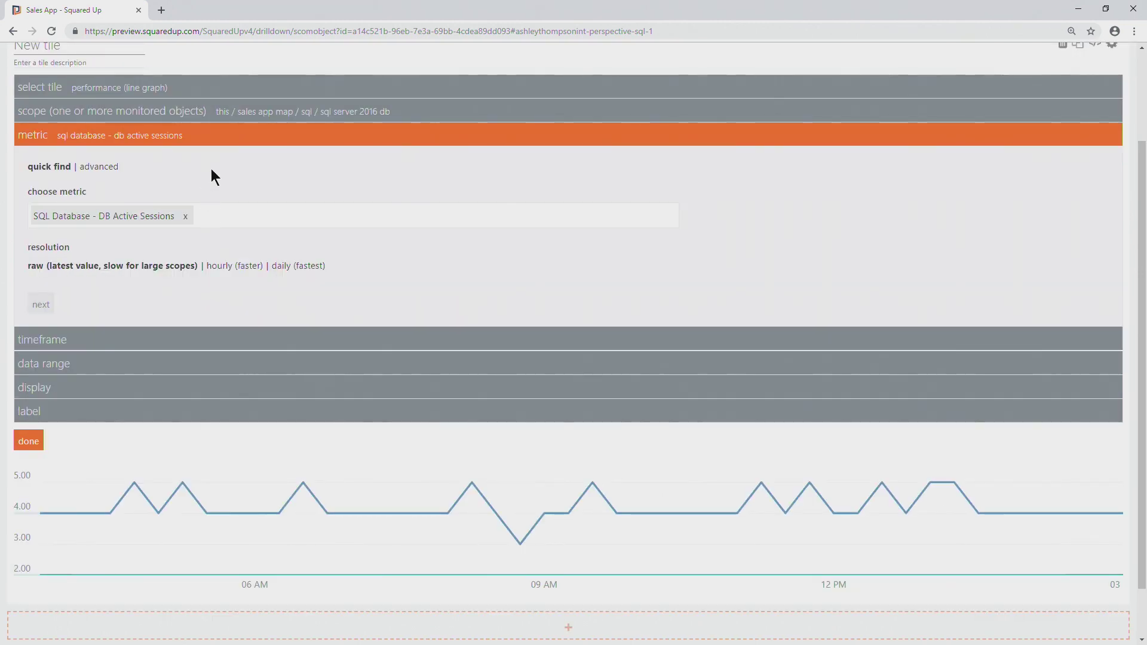
Rescope the line graph to This / Sales App Map / SQL / SQL Server 2016 DB Engine and remove its DB Active Sessions metric
{"action": "left_click", "coordinate": [230, 115]}
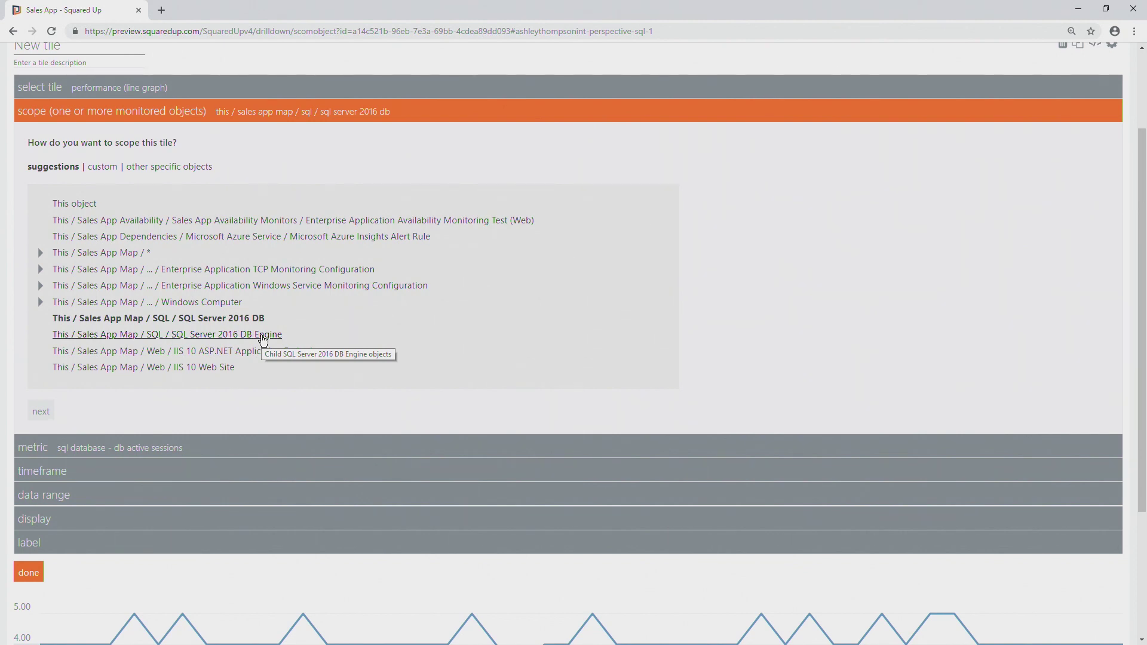
{"action": "left_click", "coordinate": [264, 342]}
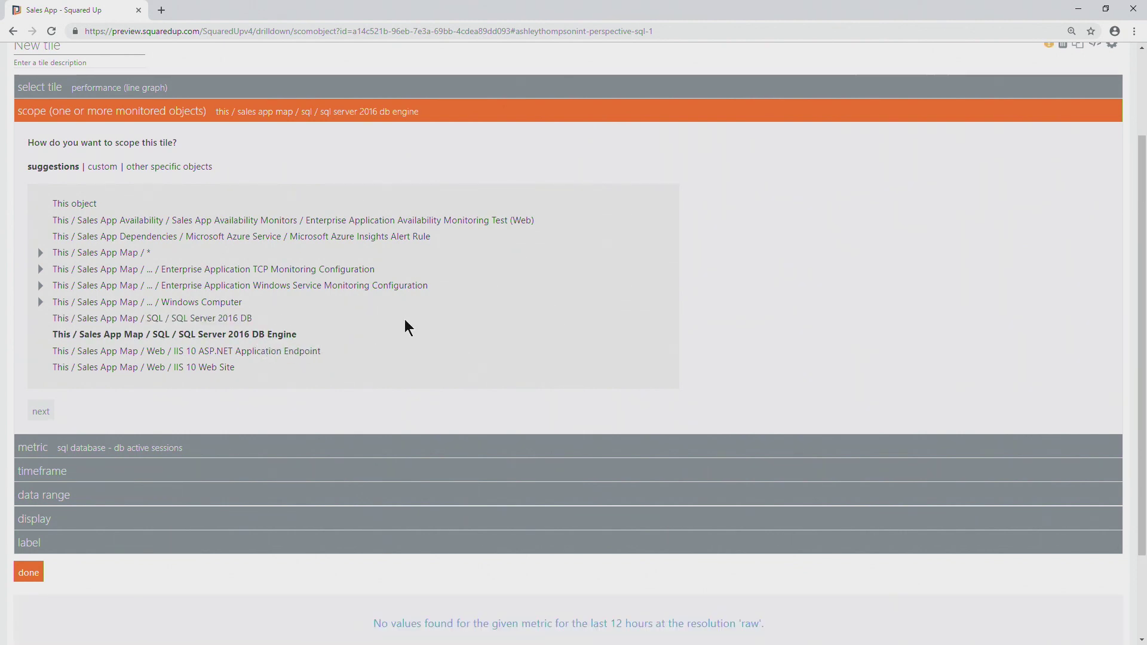
{"action": "scroll", "coordinate": [207, 397], "scroll_direction": "down", "scroll_amount": 1}
{"action": "left_click", "coordinate": [206, 398]}
{"action": "left_click", "coordinate": [184, 232]}
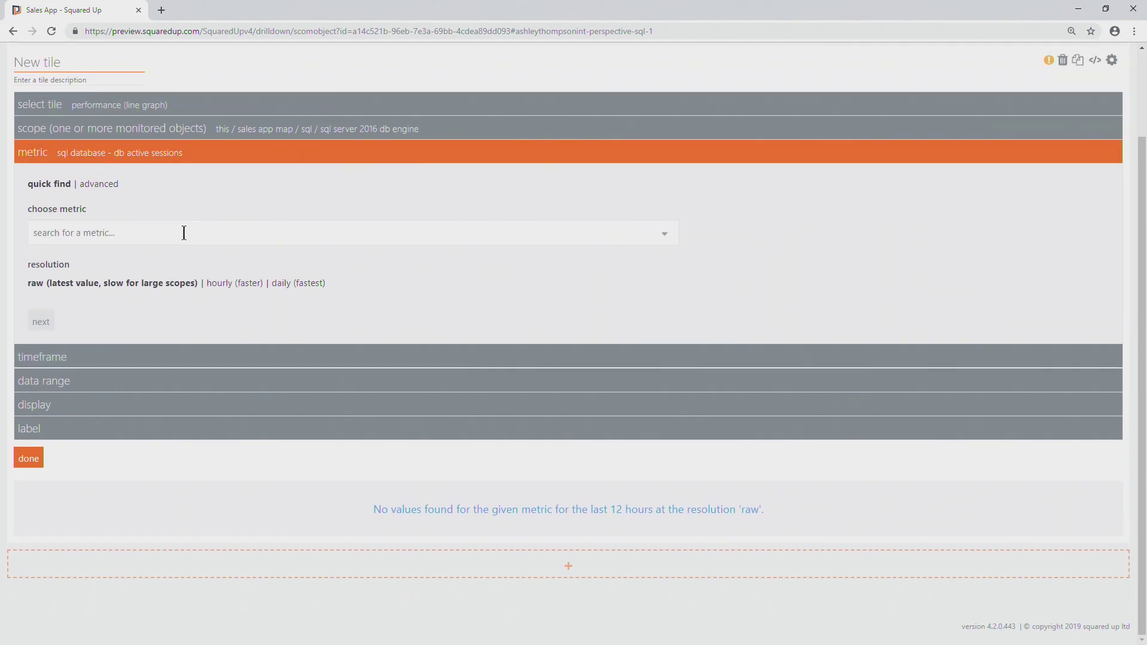
Look through the available DB Engine metrics and set the line graph's metric to SQL DB Engine / CPU Utilization (%)
{"action": "left_click", "coordinate": [89, 233]}
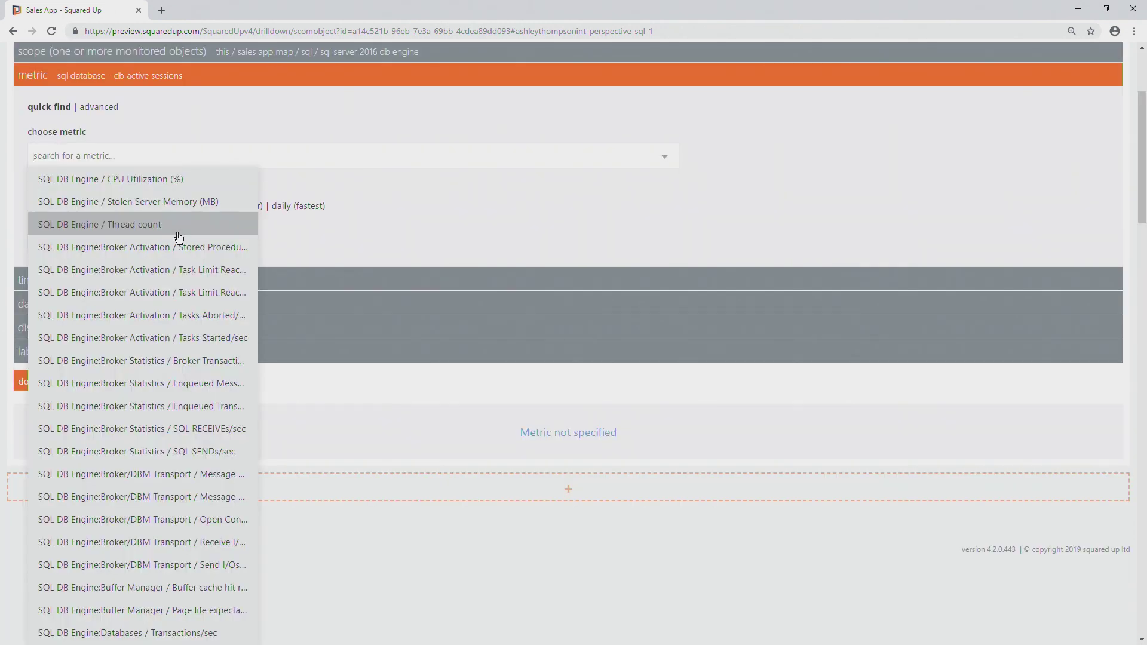
{"action": "scroll", "coordinate": [218, 328], "scroll_direction": "down", "scroll_amount": 2}
{"action": "scroll", "coordinate": [219, 326], "scroll_direction": "down", "scroll_amount": 8}
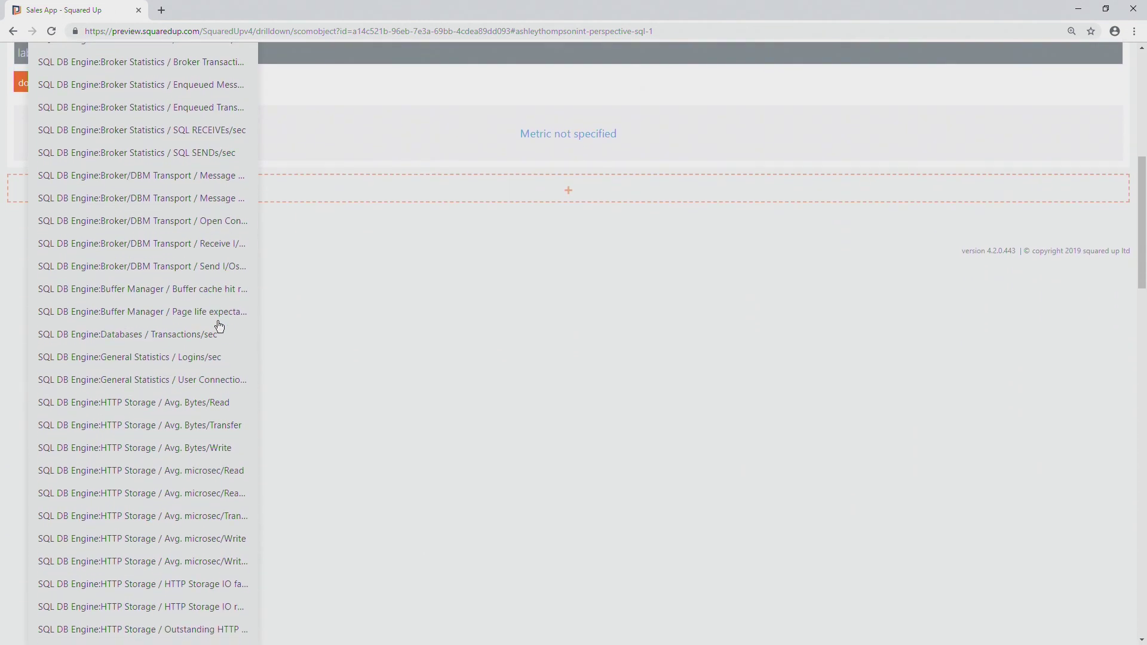
{"action": "scroll", "coordinate": [219, 326], "scroll_direction": "down", "scroll_amount": 6}
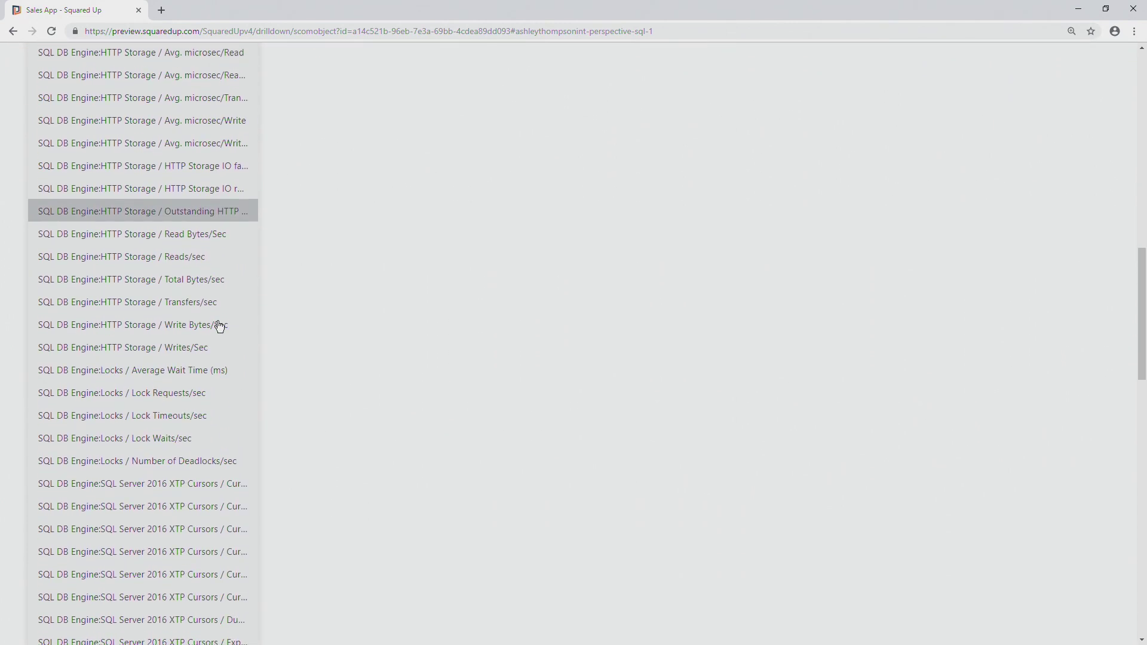
{"action": "scroll", "coordinate": [220, 326], "scroll_direction": "down", "scroll_amount": 2}
{"action": "scroll", "coordinate": [219, 326], "scroll_direction": "down", "scroll_amount": 8}
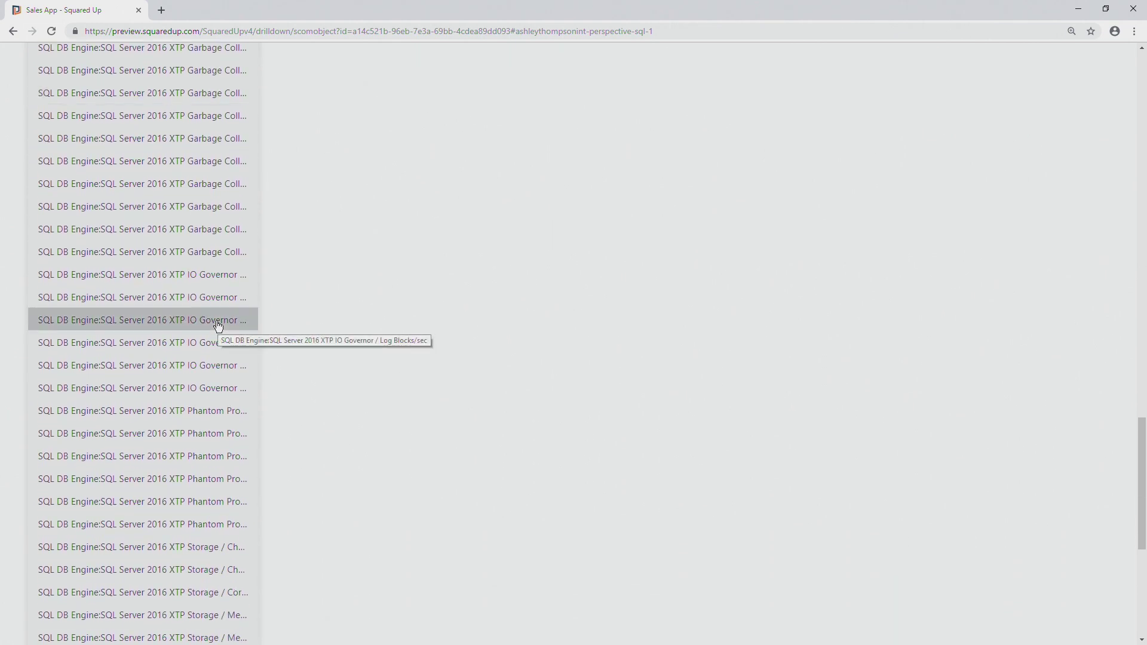
{"action": "scroll", "coordinate": [218, 326], "scroll_direction": "up", "scroll_amount": 20}
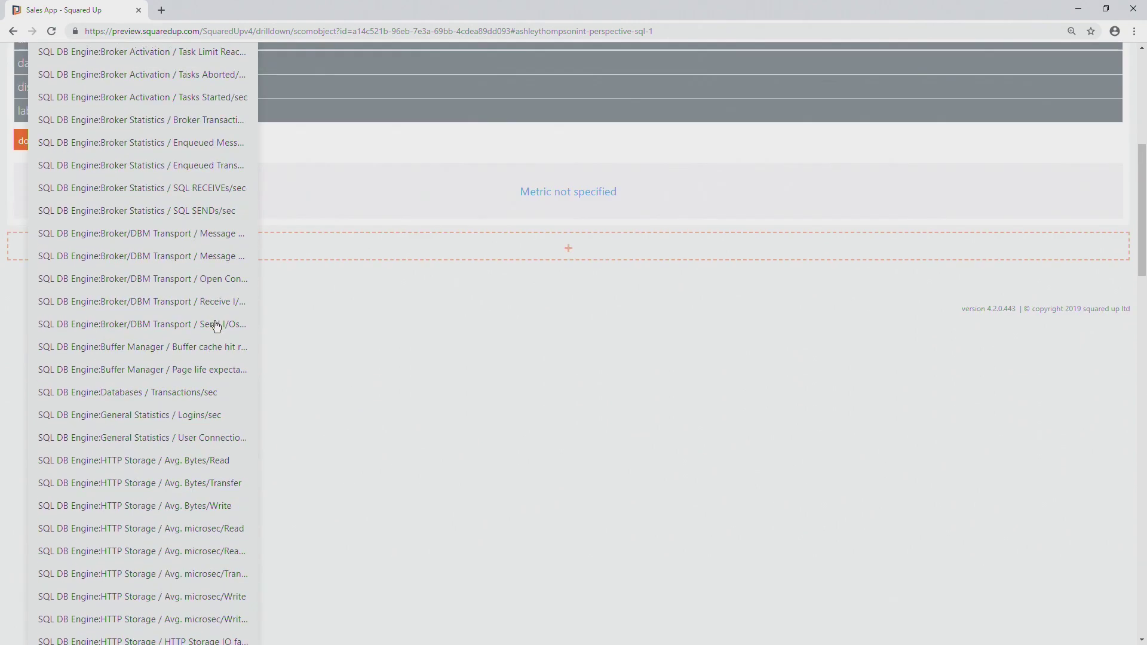
{"action": "scroll", "coordinate": [218, 306], "scroll_direction": "up", "scroll_amount": 5}
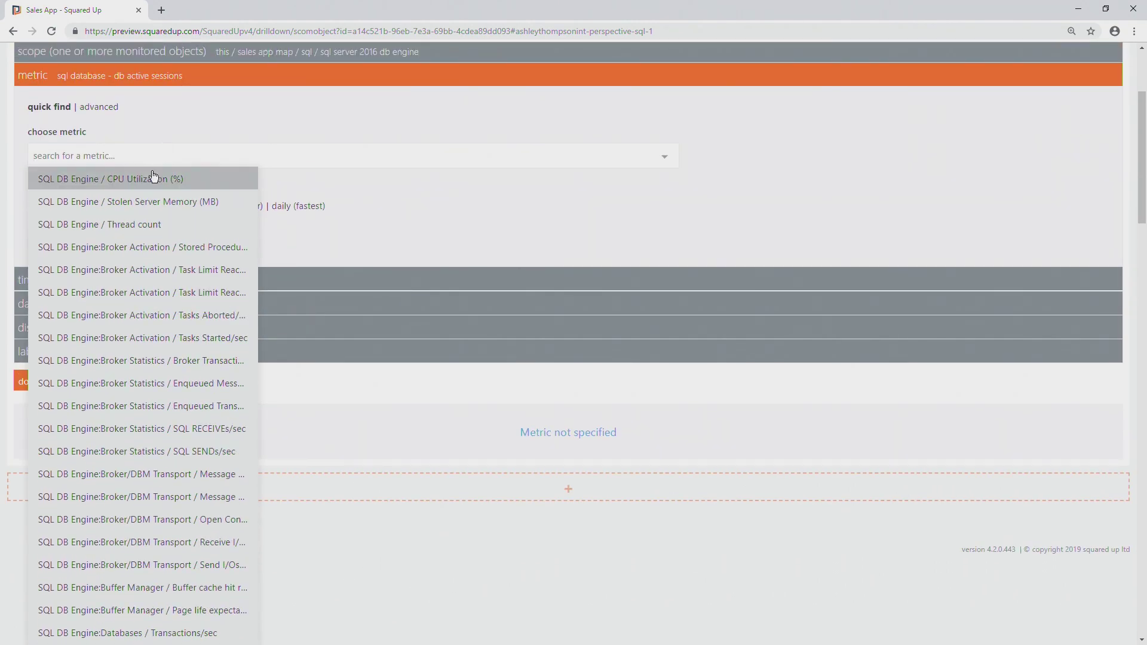
{"action": "left_click", "coordinate": [180, 178]}
Discard the unpublished SQL 1 draft perspective
{"action": "scroll", "coordinate": [365, 222], "scroll_direction": "up", "scroll_amount": 3}
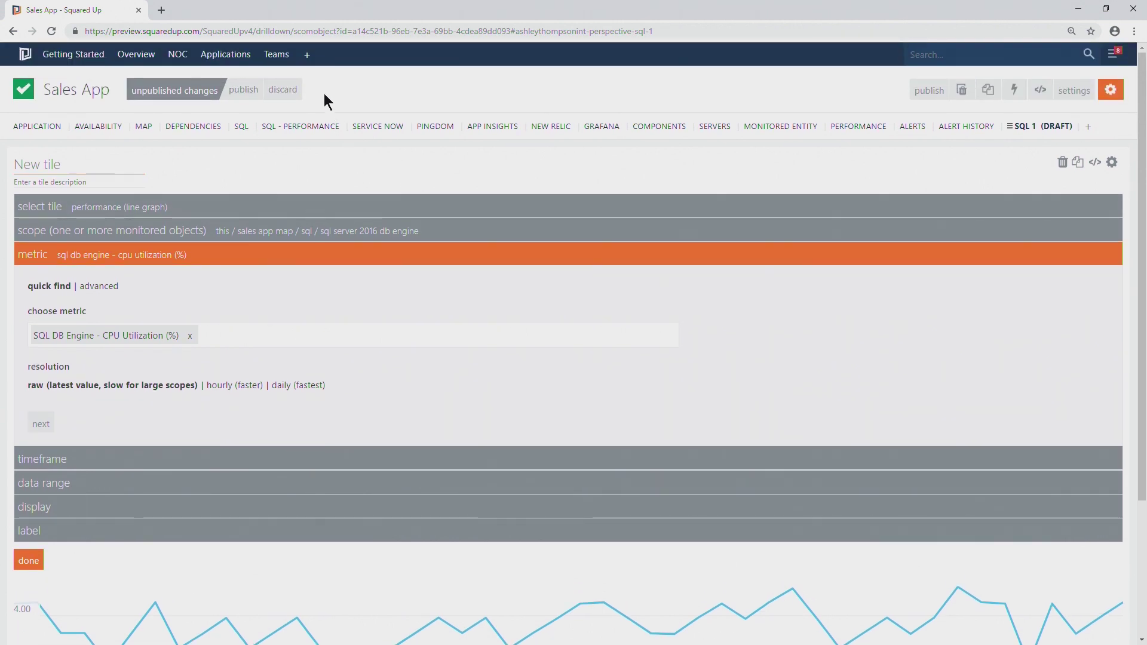
{"action": "left_click", "coordinate": [288, 92]}
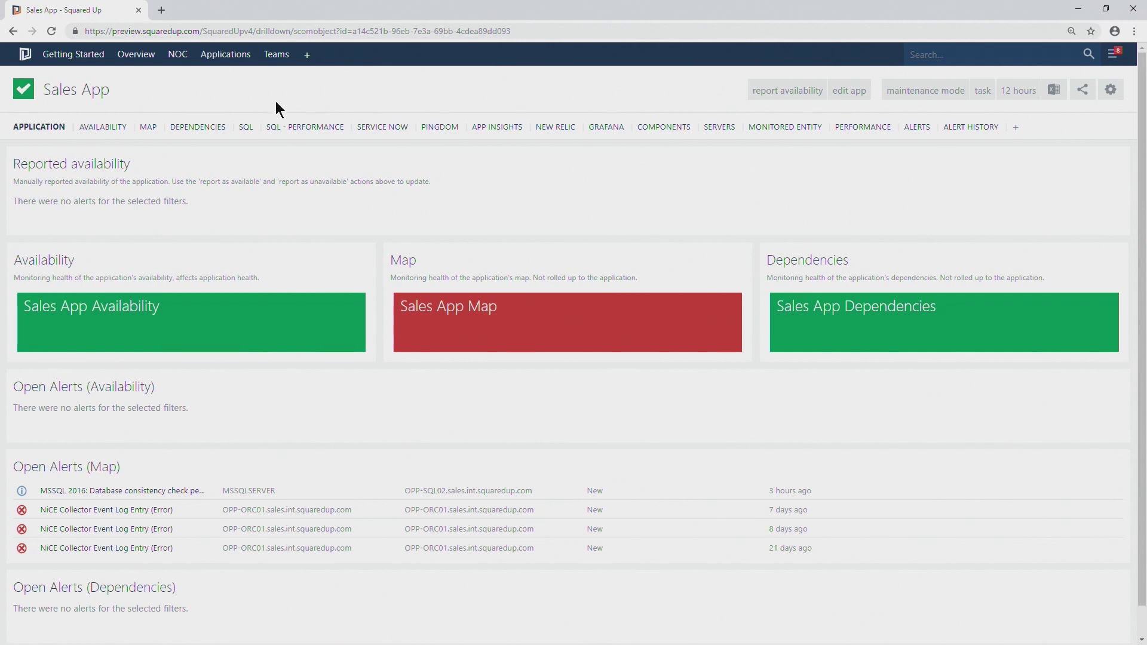
Examine the tiles on the Sales App's existing SQL and SQL - Performance perspectives
{"action": "left_click", "coordinate": [246, 127]}
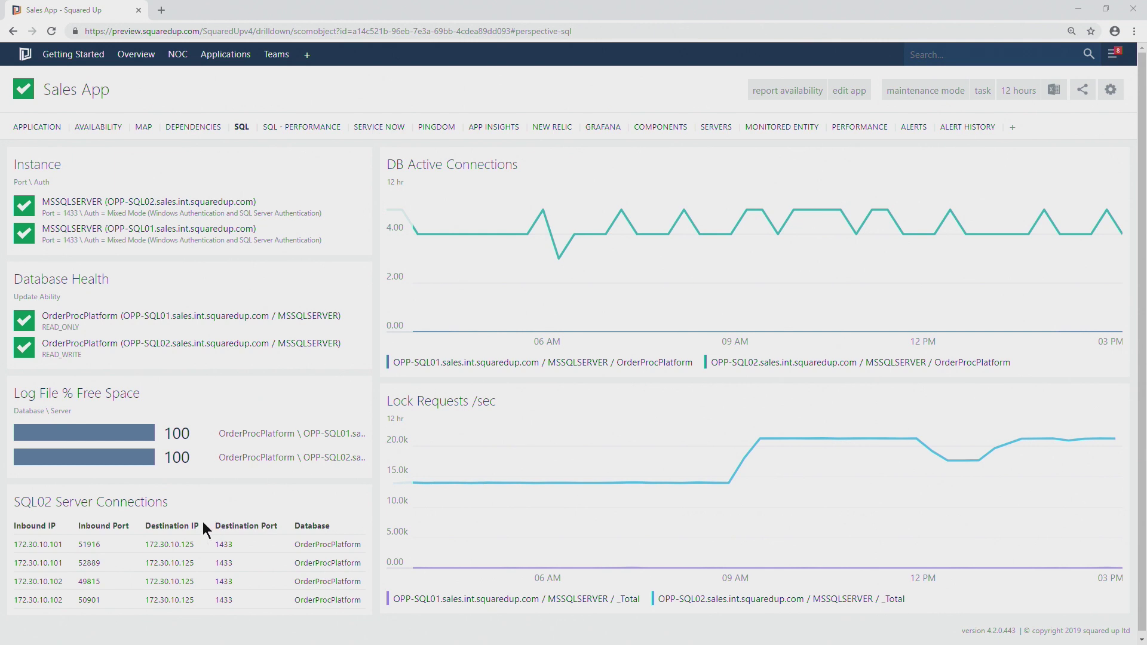
{"action": "left_click", "coordinate": [310, 125]}
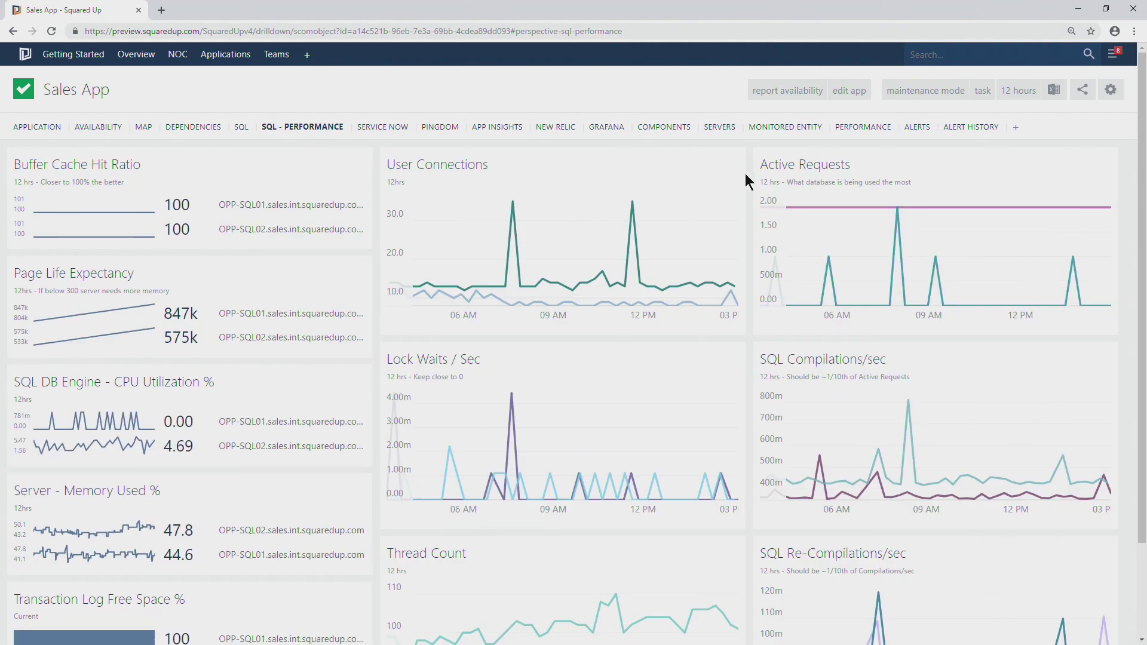
{"action": "scroll", "coordinate": [428, 77], "scroll_direction": "down", "scroll_amount": 1}
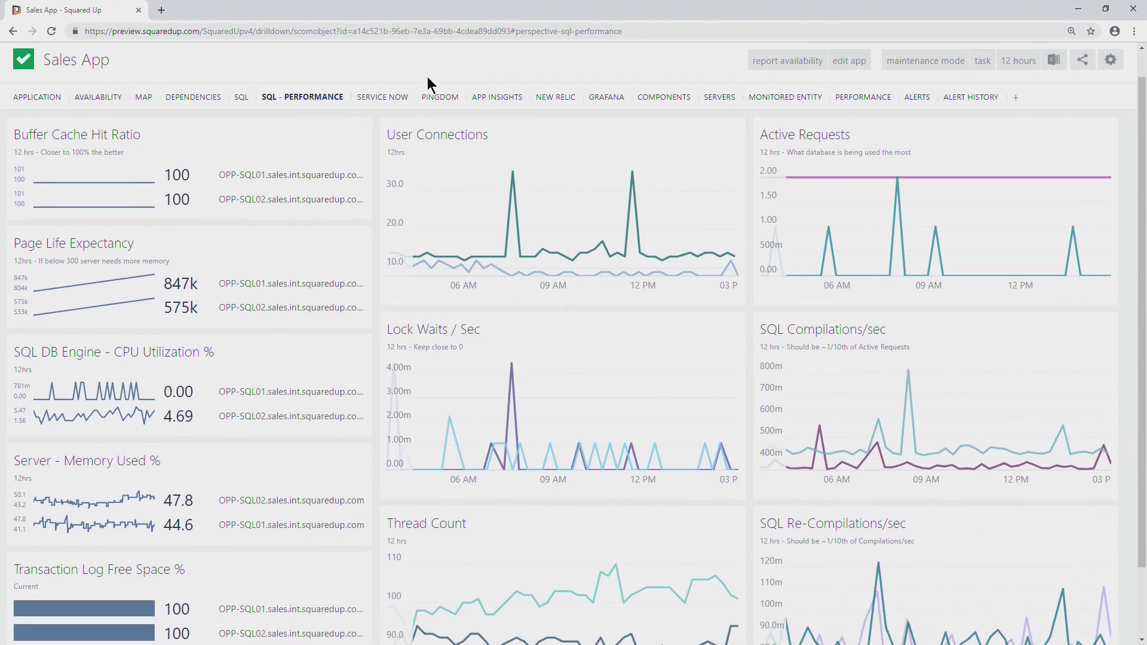
{"action": "scroll", "coordinate": [428, 77], "scroll_direction": "down", "scroll_amount": 1}
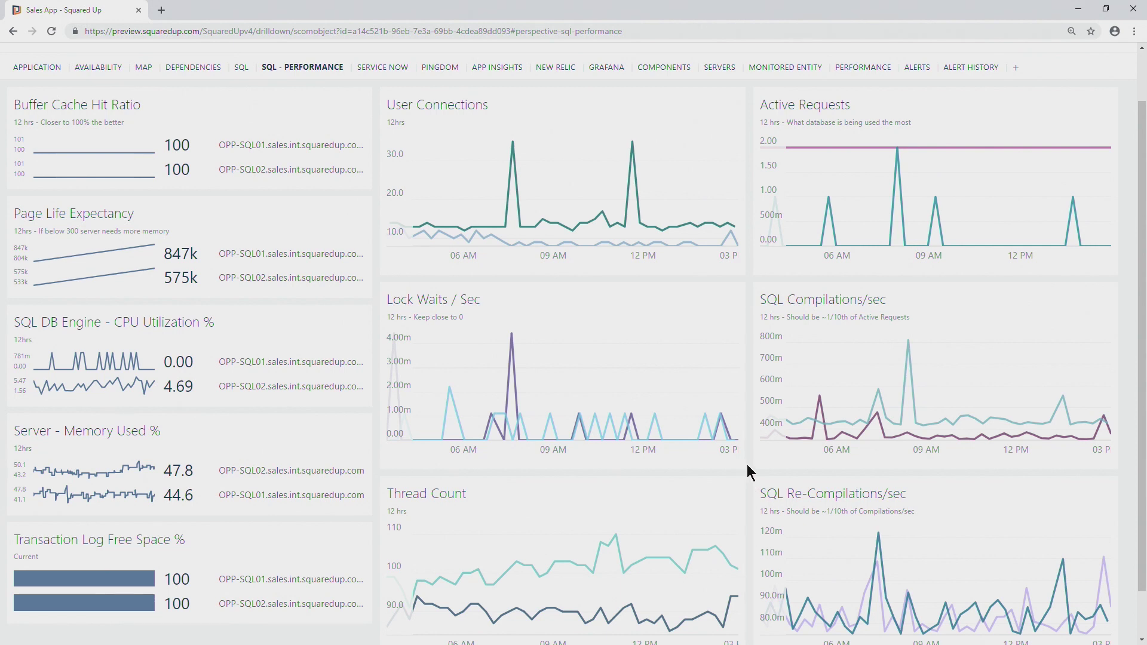
{"action": "mouse_move", "coordinate": [816, 178]}
{"action": "scroll", "coordinate": [634, 277], "scroll_direction": "up", "scroll_amount": 1}
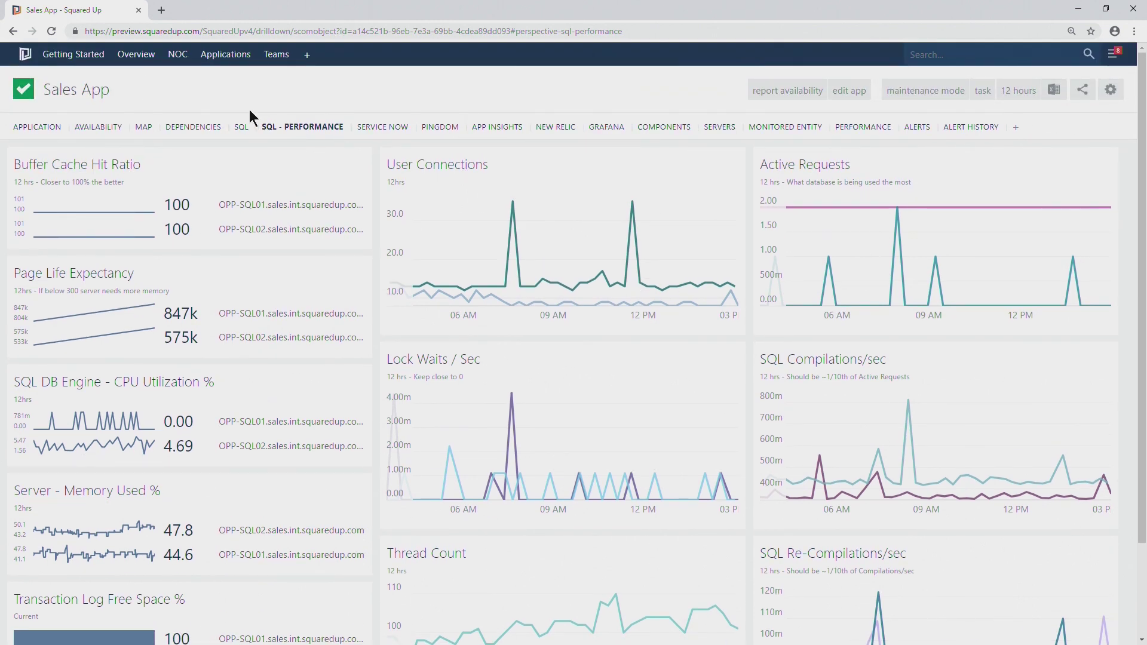
{"action": "left_click_drag", "start_coordinate": [39, 89], "coordinate": [89, 91]}
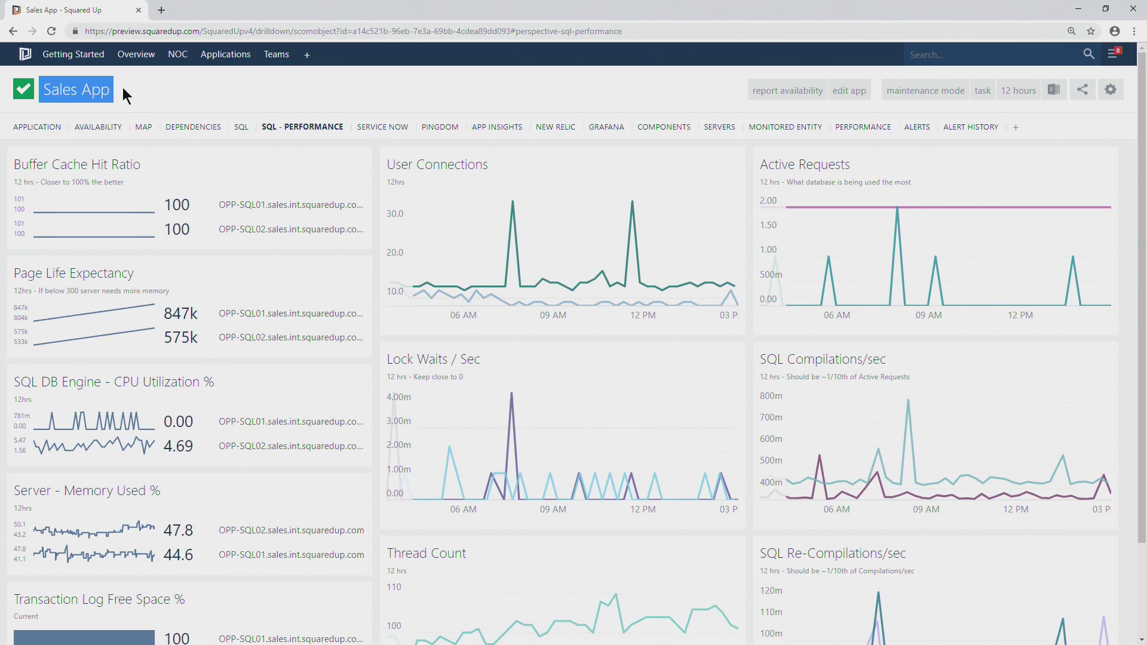
{"action": "left_click", "coordinate": [139, 84]}
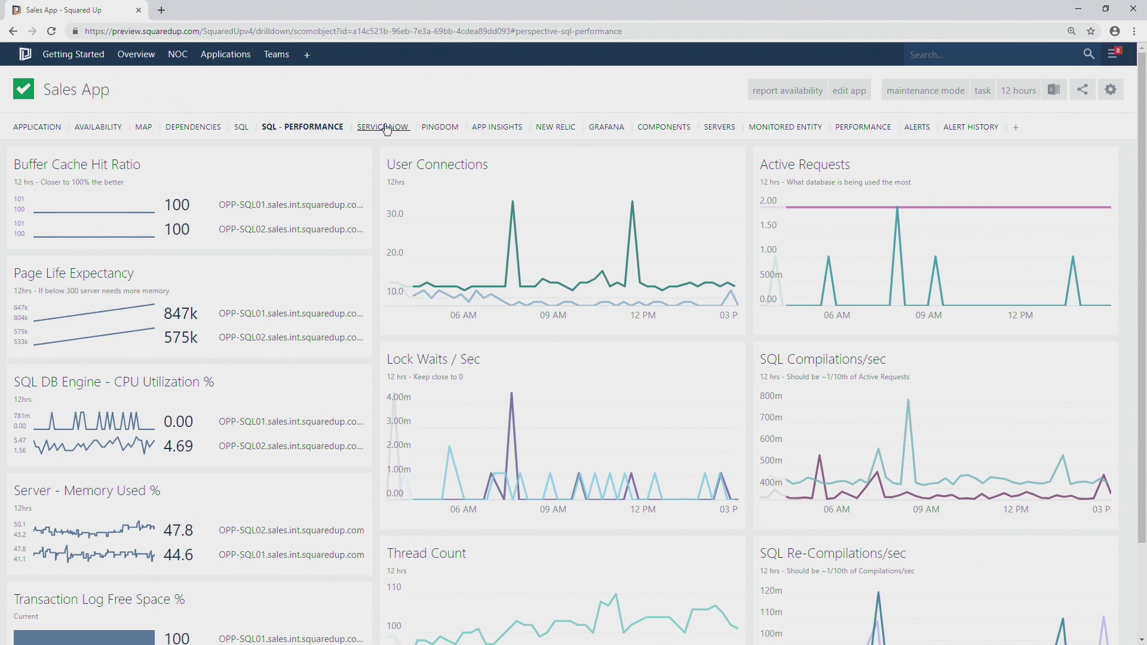
{"action": "mouse_move", "coordinate": [509, 490]}
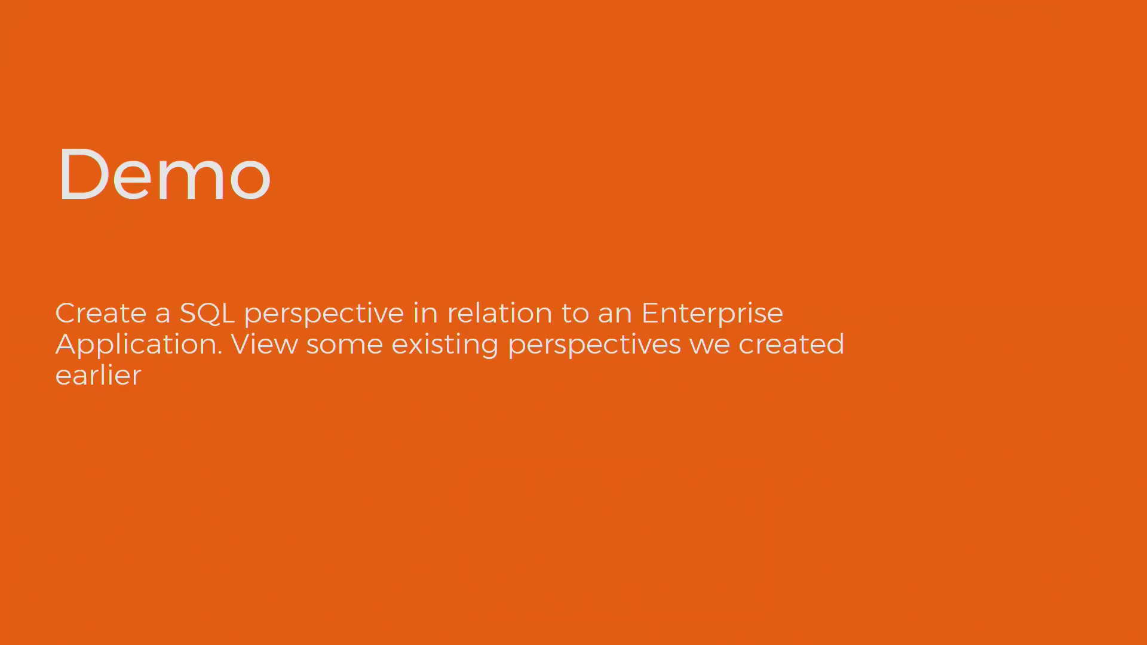
{"action": "left_click", "coordinate": [435, 447]}
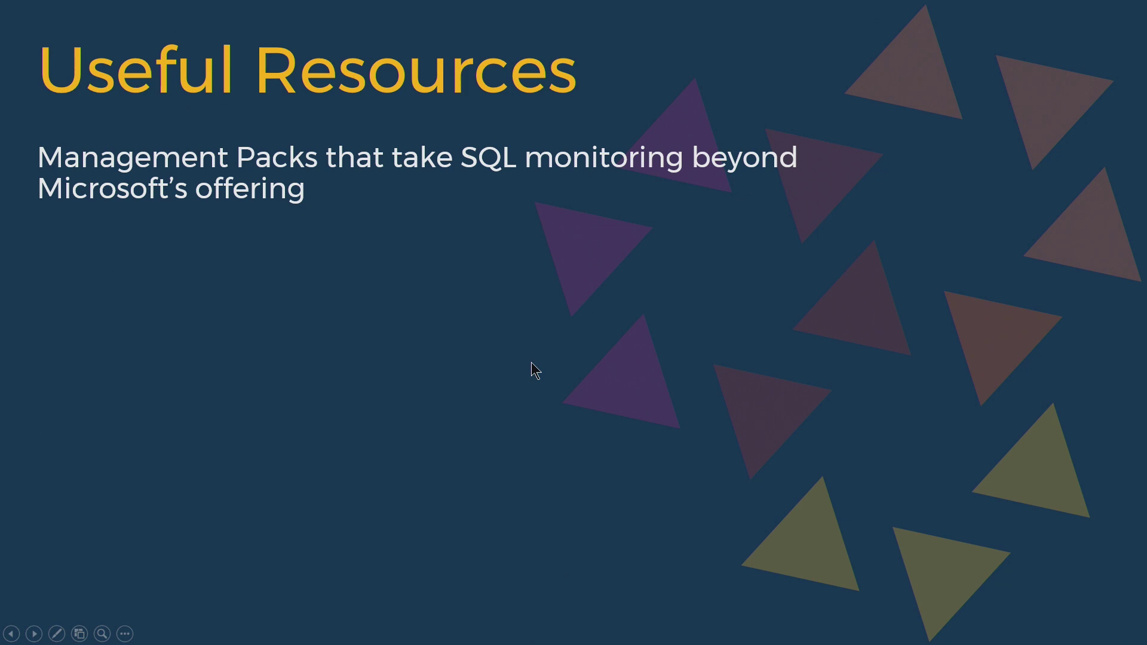
{"action": "left_click", "coordinate": [528, 365]}
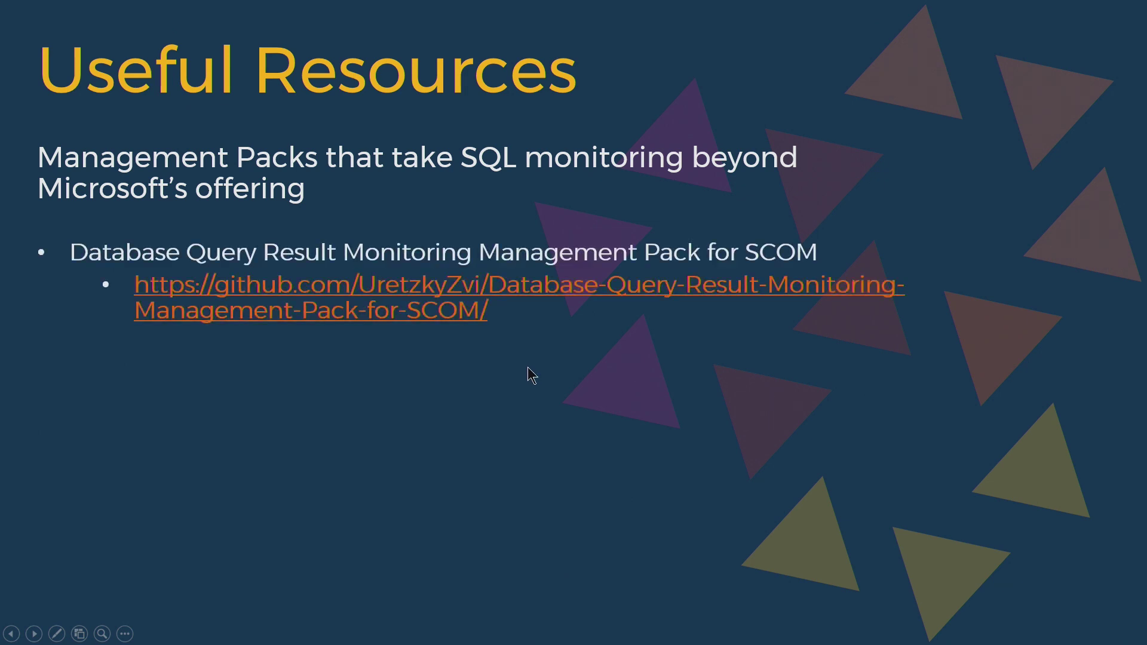